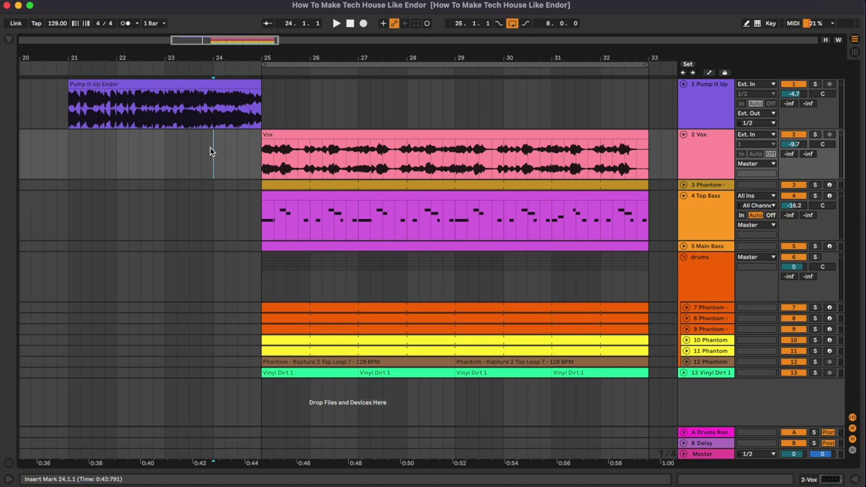
# Play the arrangement from bar 24, and audition the soloed Pump It Up reference clip from bar 21.
pyautogui.press('space')
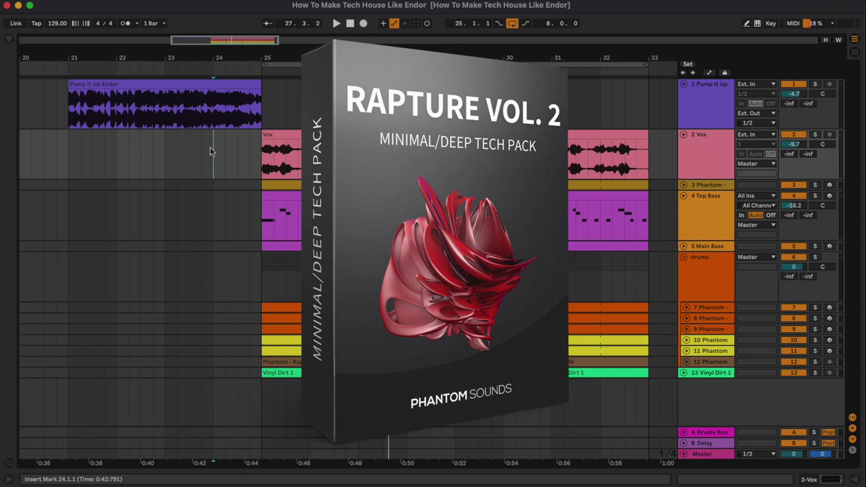
pyautogui.click(214, 102)
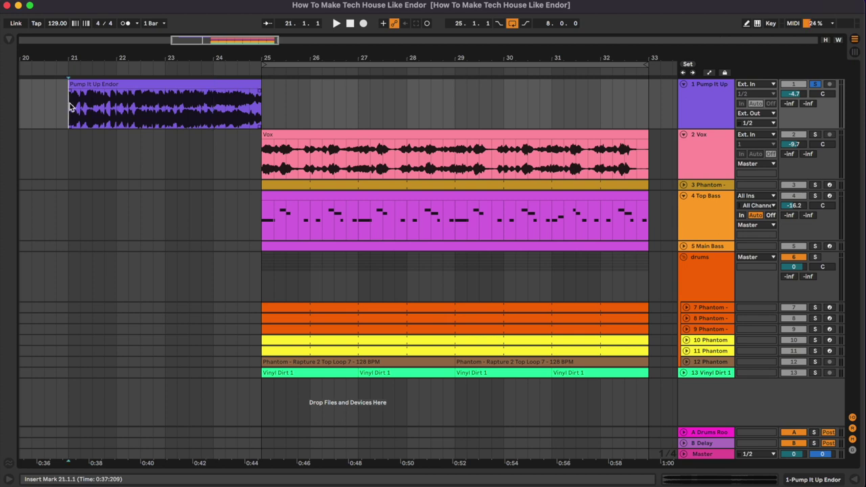
pyautogui.press('space')
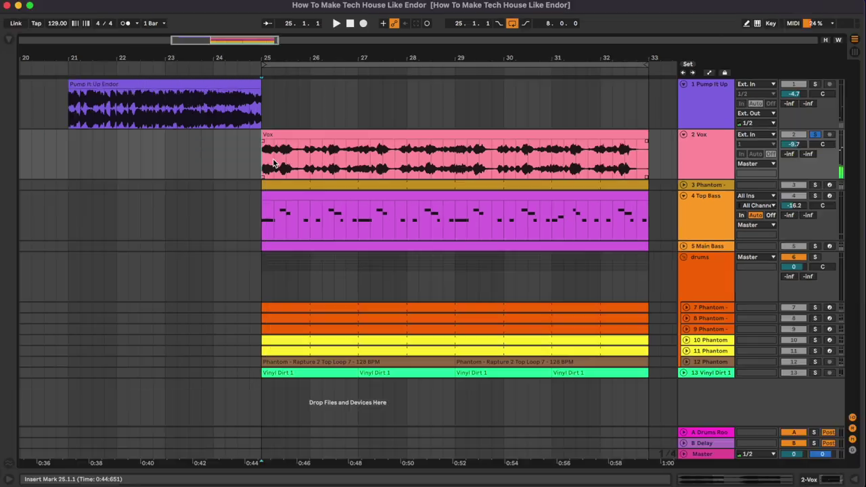
# Set the low-cut band of the Vox track's EQ Eight to 225 Hz and compare the vocal with the EQ bypassed and active.
pyautogui.doubleClick(699, 162)
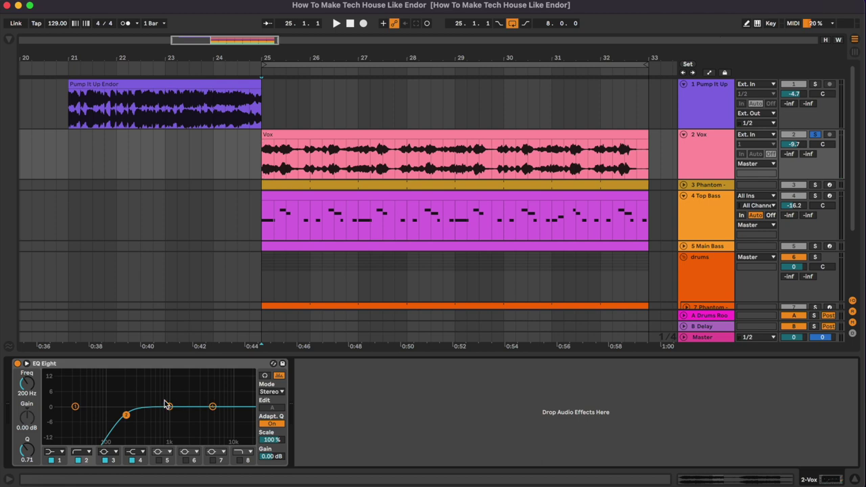
pyautogui.press('space')
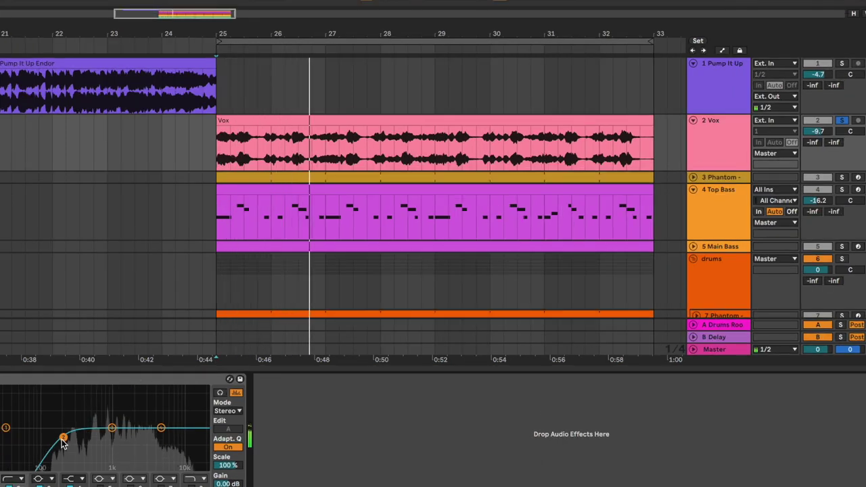
pyautogui.moveTo(63, 438); pyautogui.dragTo(66, 438)
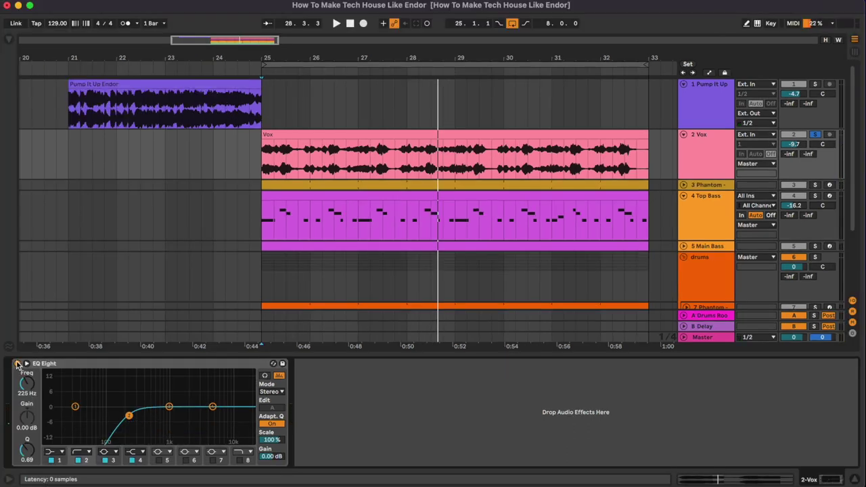
pyautogui.click(17, 364)
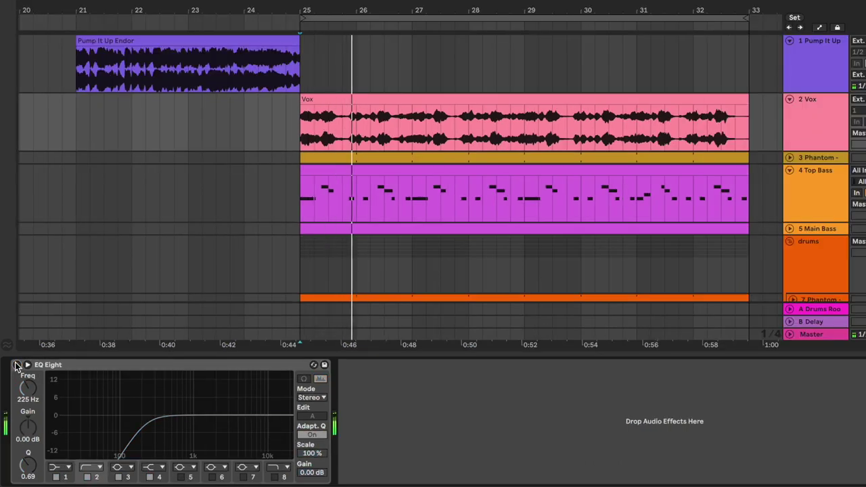
pyautogui.click(17, 365)
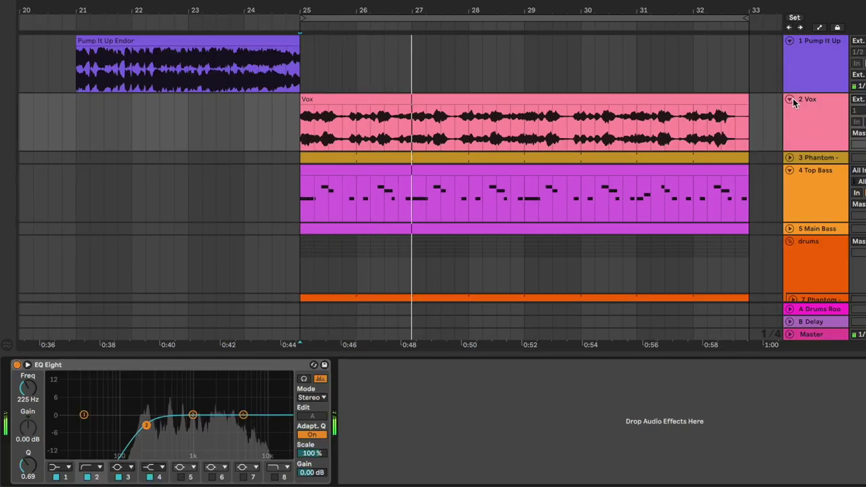
# Fold the Vox track, unfold and solo the Phantom kick track, and play the kick on its own.
pyautogui.click(790, 98)
pyautogui.click(790, 157)
pyautogui.click(810, 157)
pyautogui.press('s')
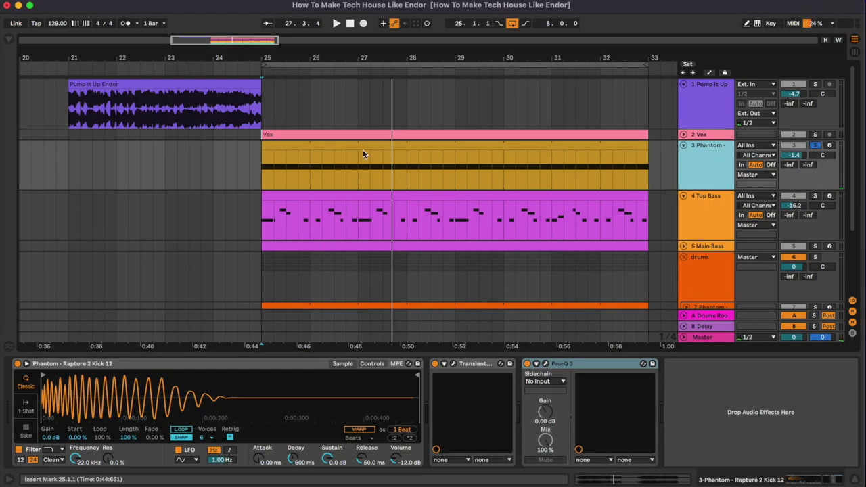
pyautogui.press('space')
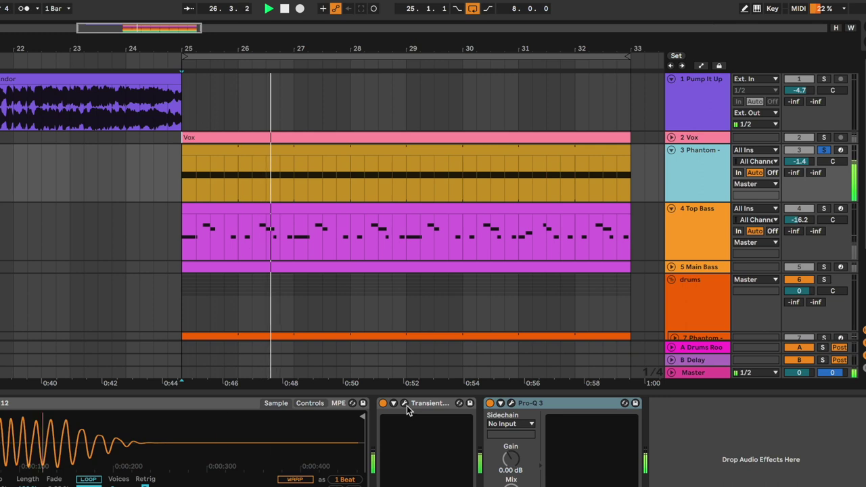
# Inspect the kick's Transient Master settings and compare the sound with the plug-in bypassed and active during playback.
pyautogui.click(405, 404)
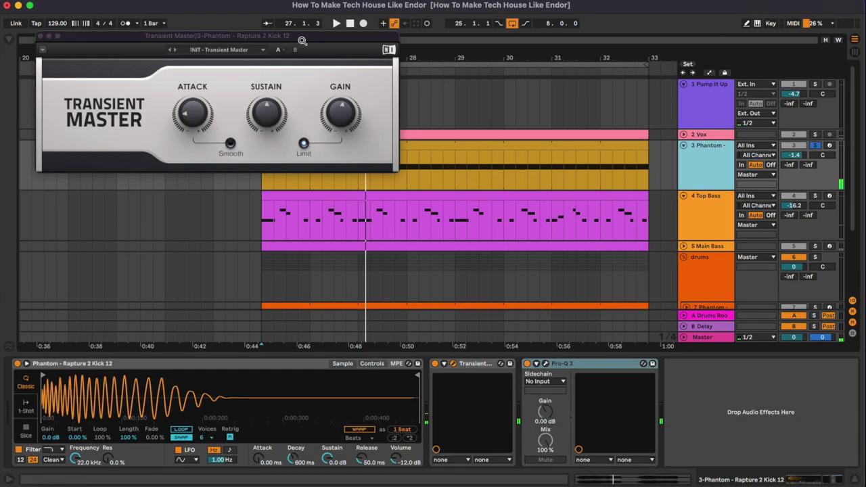
pyautogui.moveTo(302, 40); pyautogui.dragTo(499, 197)
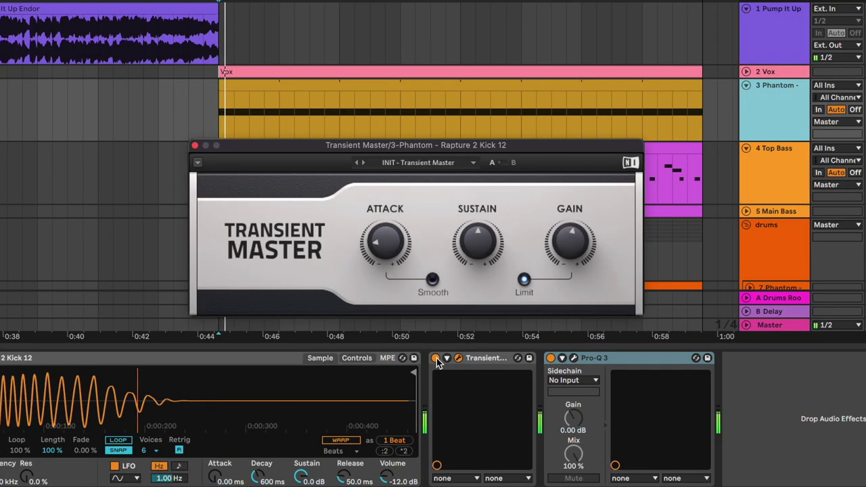
pyautogui.click(435, 366)
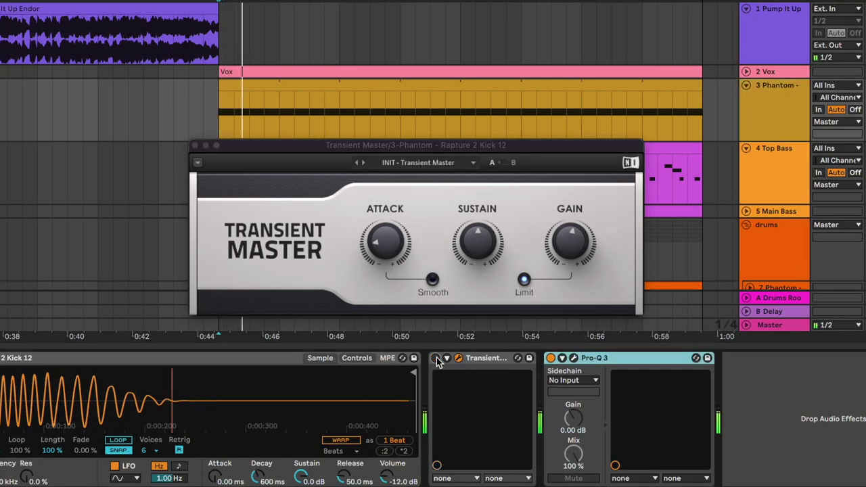
pyautogui.click(436, 359)
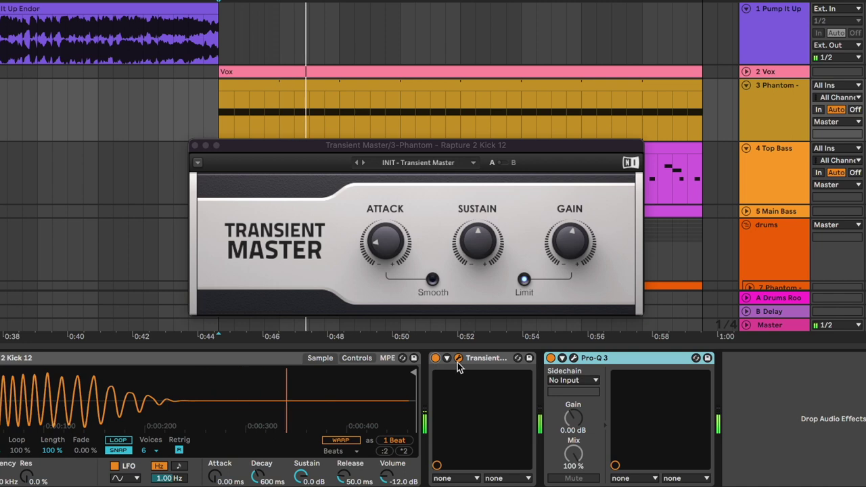
pyautogui.click(459, 359)
# Inspect the kick's Pro-Q 3 and listen in isolation to its wide high-frequency band and its narrow cut near 1 kHz.
pyautogui.click(574, 358)
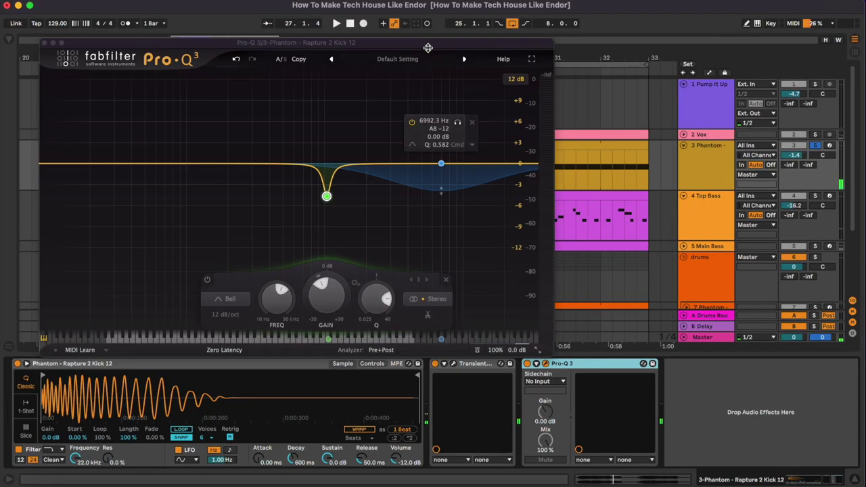
pyautogui.moveTo(428, 48); pyautogui.dragTo(567, 55)
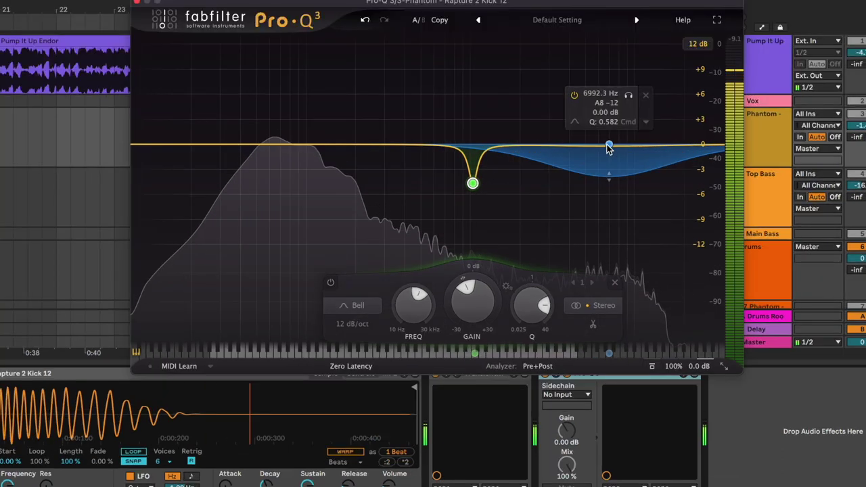
pyautogui.click(596, 128)
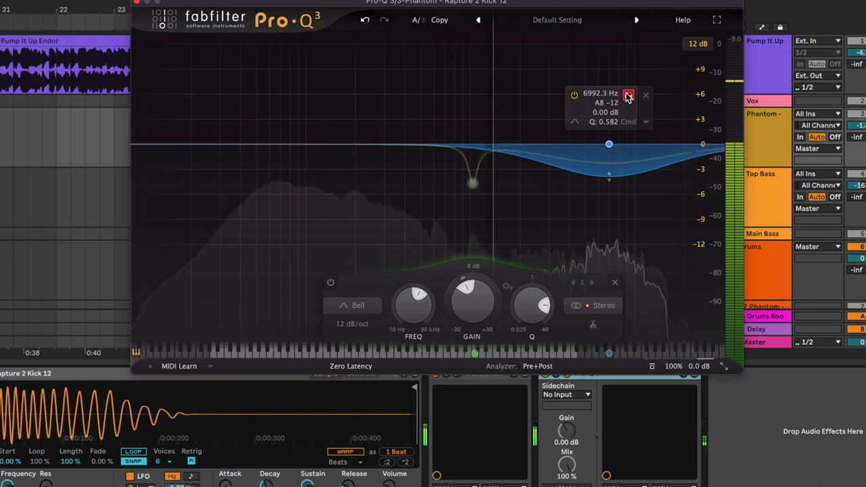
pyautogui.click(627, 94)
pyautogui.click(492, 207)
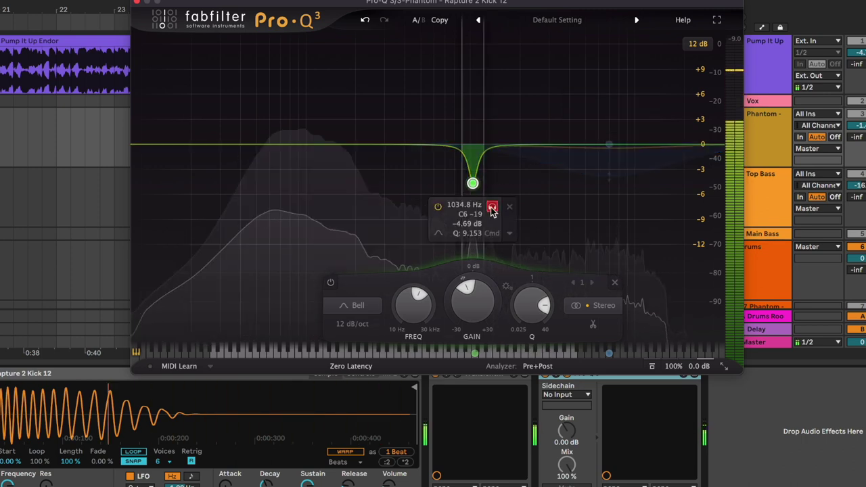
pyautogui.click(492, 207)
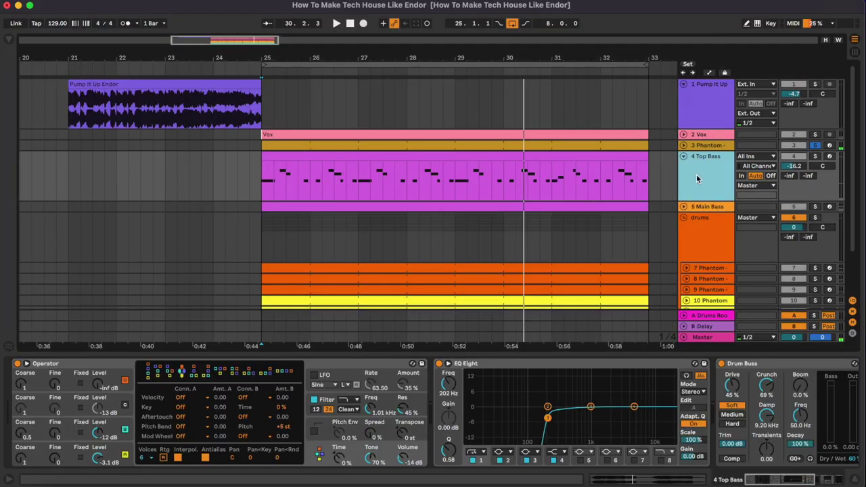
# Open the Top Bass MIDI clip to examine its notes and play the soloed bass.
pyautogui.click(630, 157)
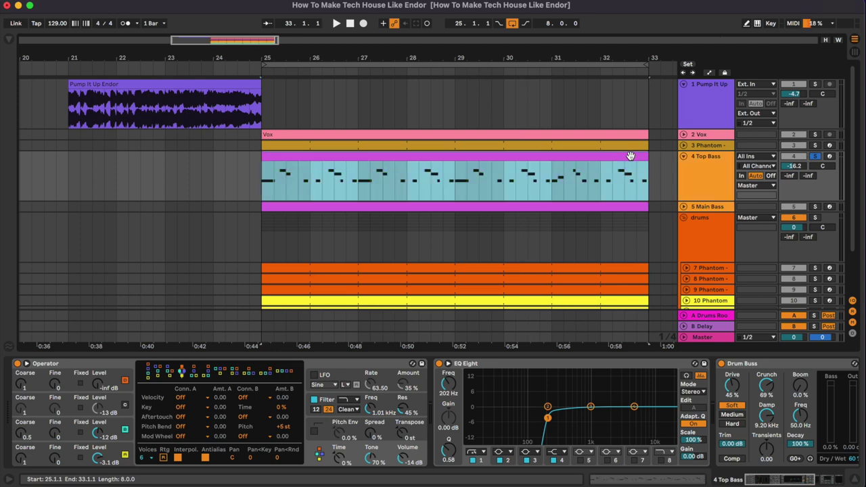
pyautogui.doubleClick(631, 157)
pyautogui.click(596, 433)
pyautogui.press('space')
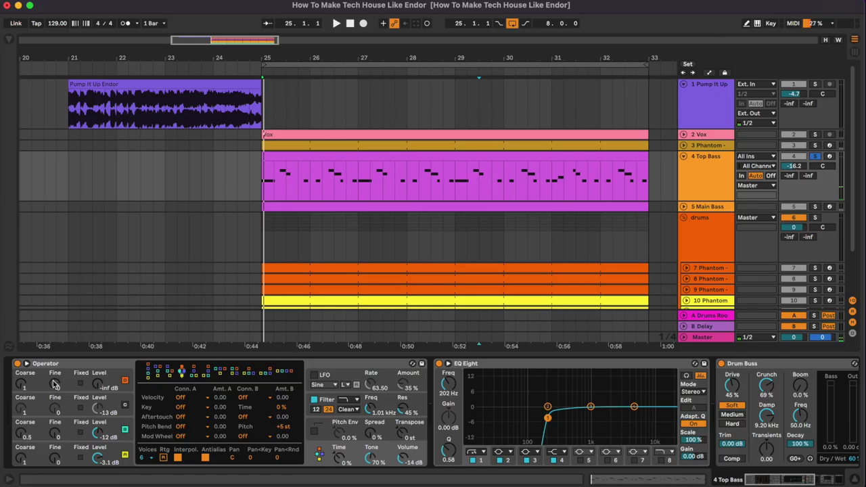
# Examine the waveform settings of oscillators A and B in the Top Bass Operator and bring back its algorithm and modulation display.
pyautogui.click(80, 366)
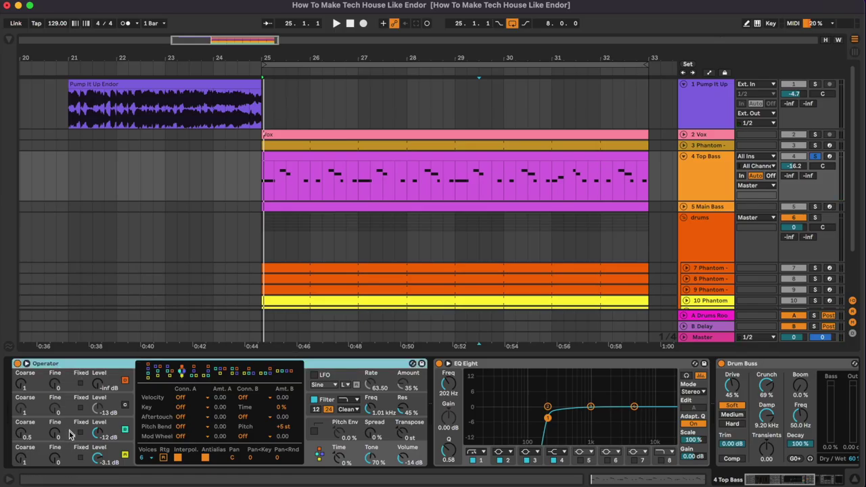
pyautogui.click(68, 458)
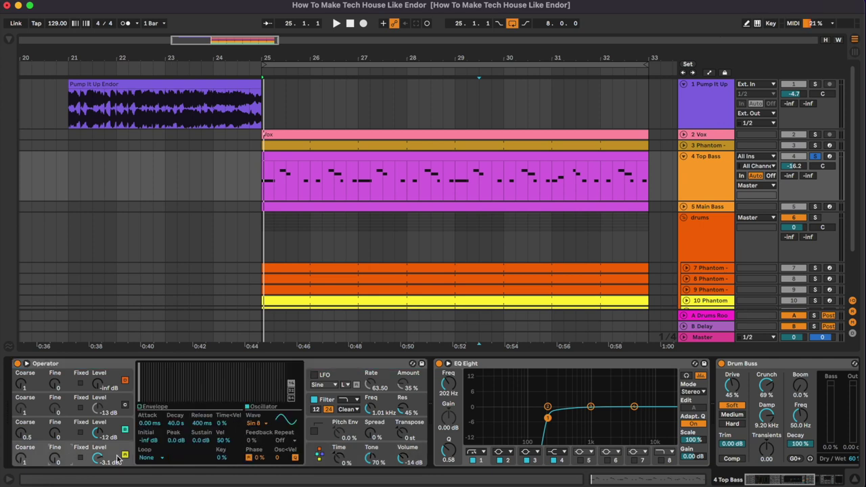
pyautogui.click(254, 423)
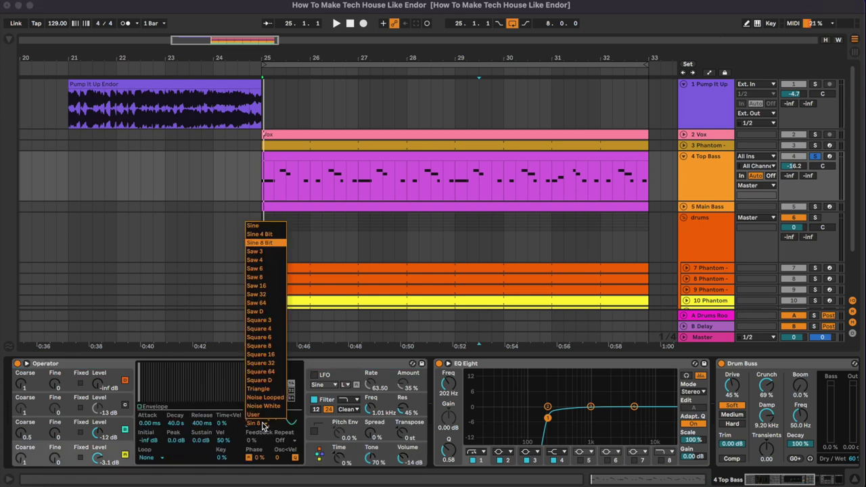
pyautogui.click(263, 425)
pyautogui.click(114, 424)
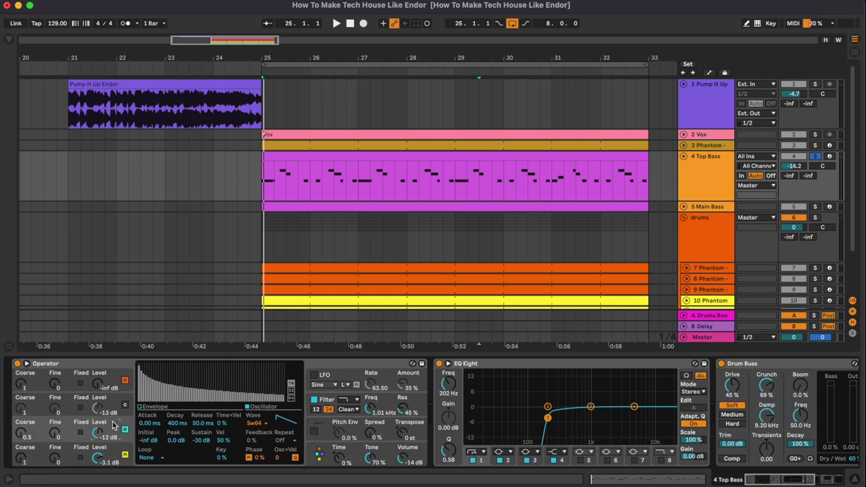
pyautogui.click(256, 424)
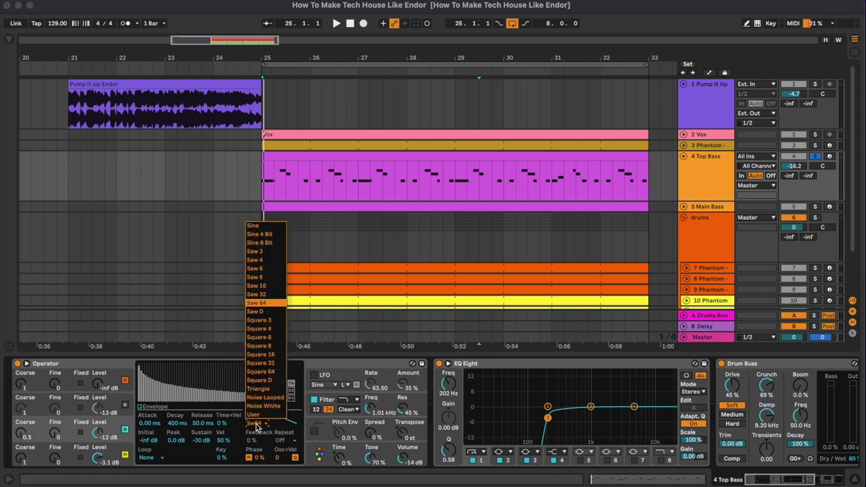
pyautogui.click(255, 425)
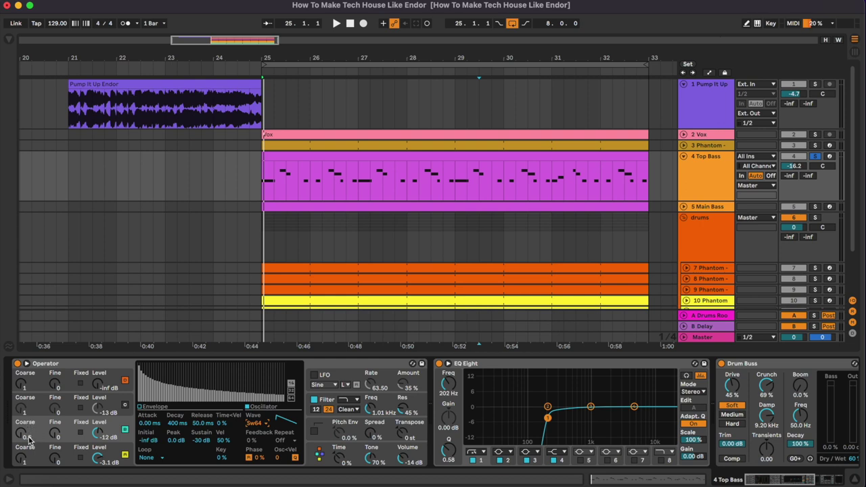
pyautogui.click(321, 457)
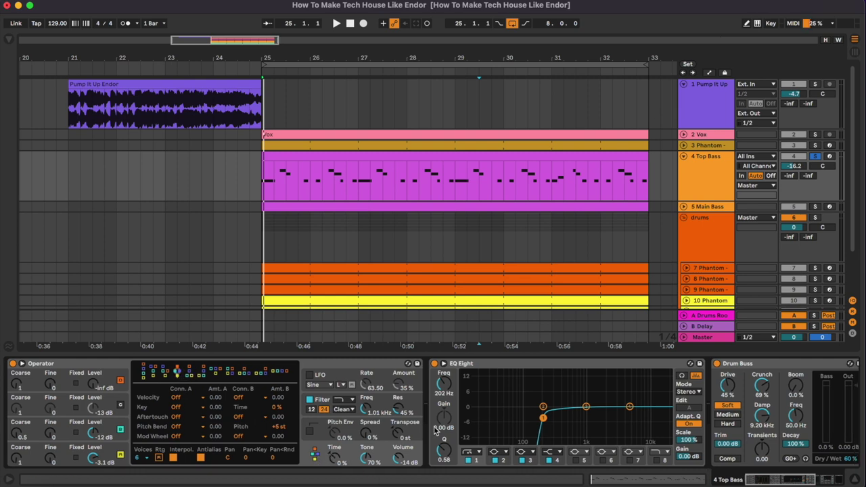
# Play the Top Bass and compare its sound with the EQ Eight low cut bypassed and active.
pyautogui.hscroll(3, 433, 381)
pyautogui.click(436, 369)
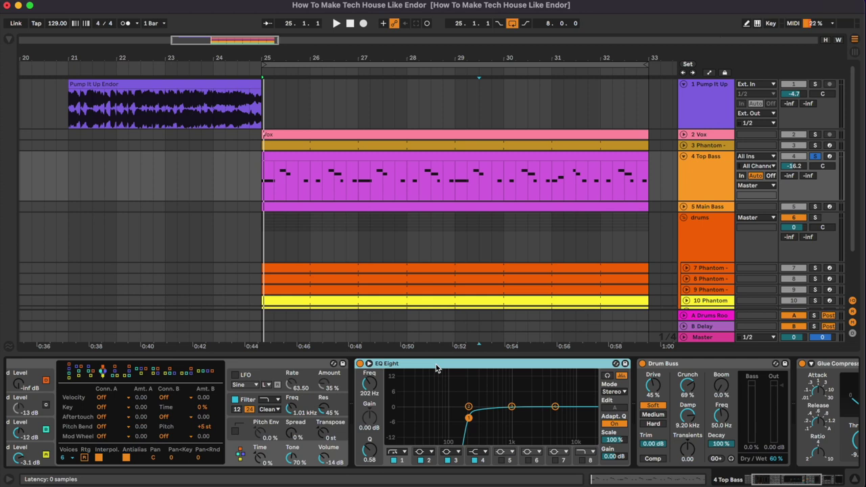
pyautogui.hscroll(2, 436, 379)
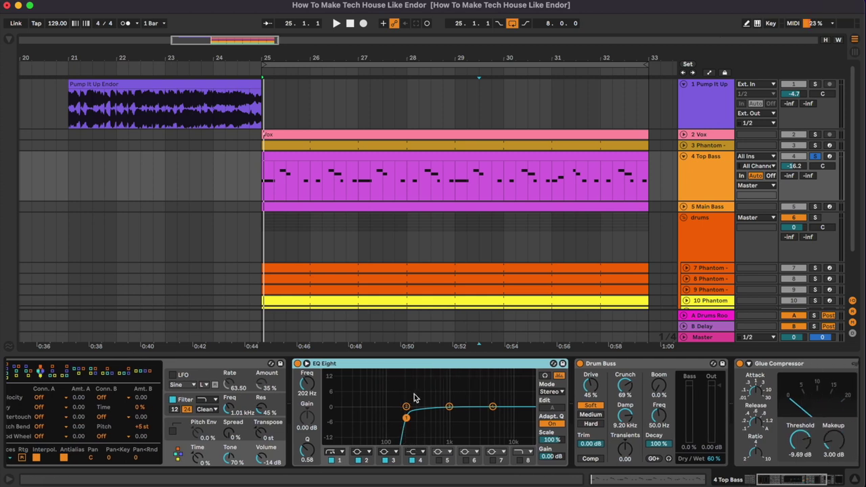
pyautogui.press('space')
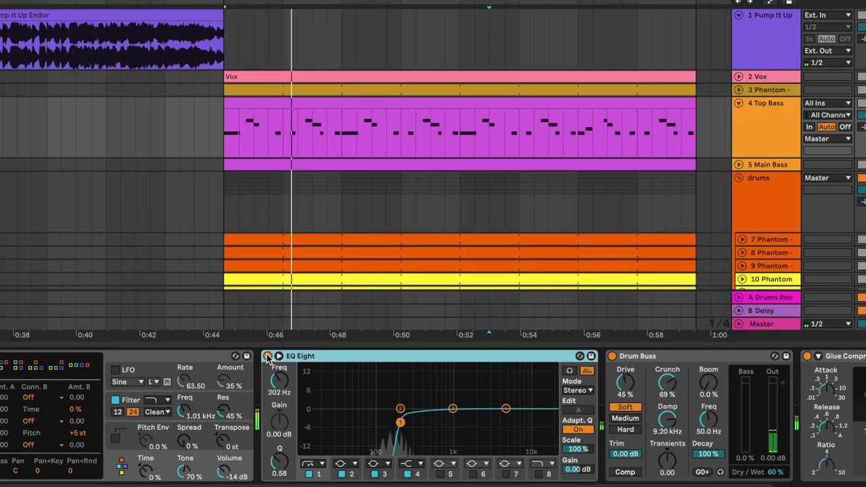
pyautogui.click(268, 357)
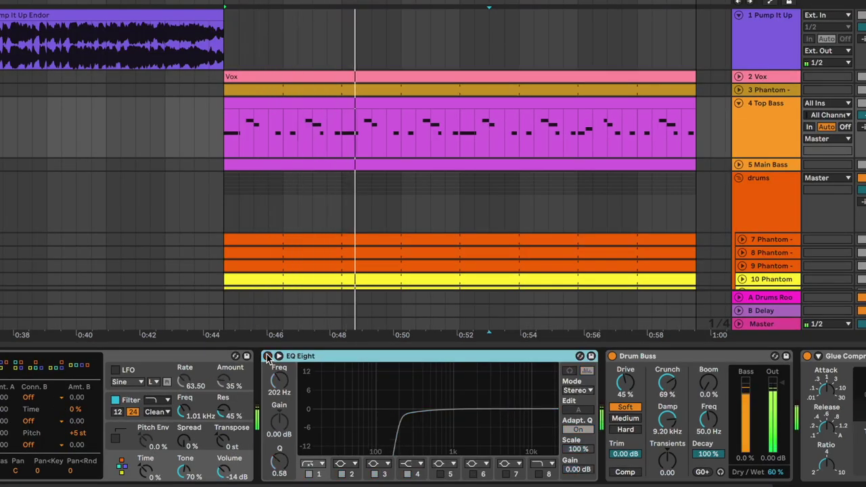
pyautogui.click(268, 356)
# Set the Top Bass Drum Buss dry/wet to 59% and compare the bass with Drum Buss bypassed and active.
pyautogui.hscroll(3, 420, 400)
pyautogui.hscroll(2, 420, 399)
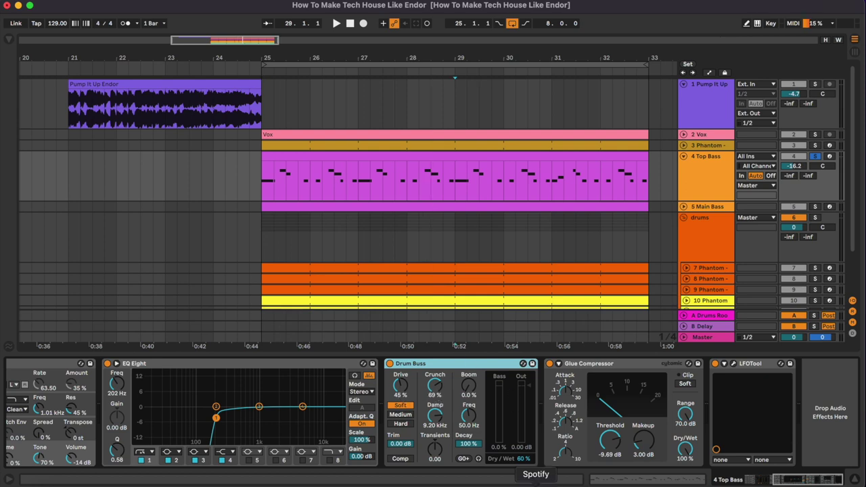
pyautogui.click(522, 459)
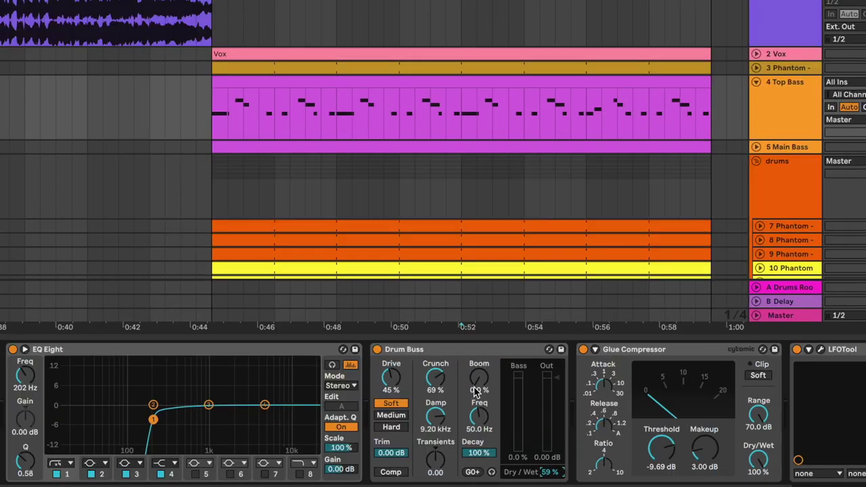
pyautogui.press('space')
pyautogui.click(390, 363)
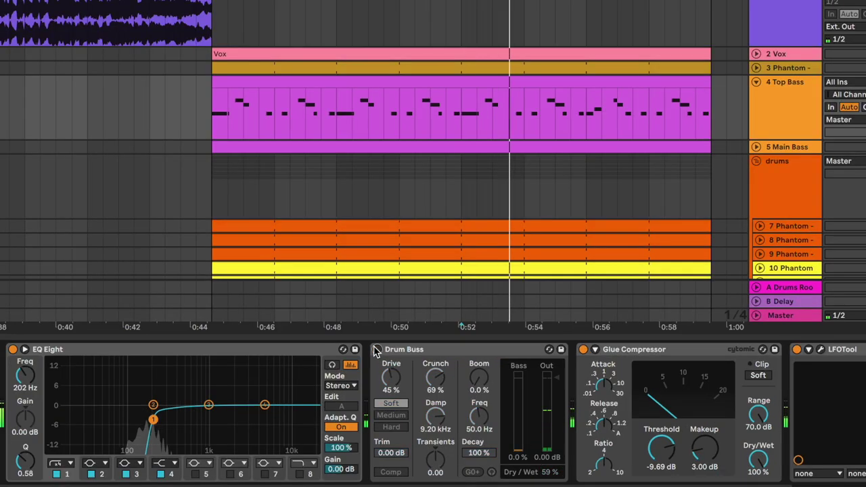
pyautogui.click(377, 350)
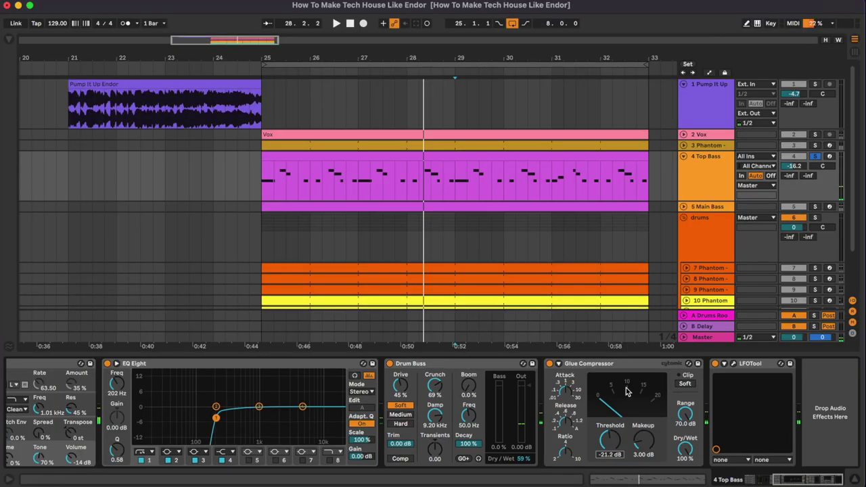
# Play the Top Bass and compare its sound with the Glue Compressor bypassed and active.
pyautogui.click(673, 349)
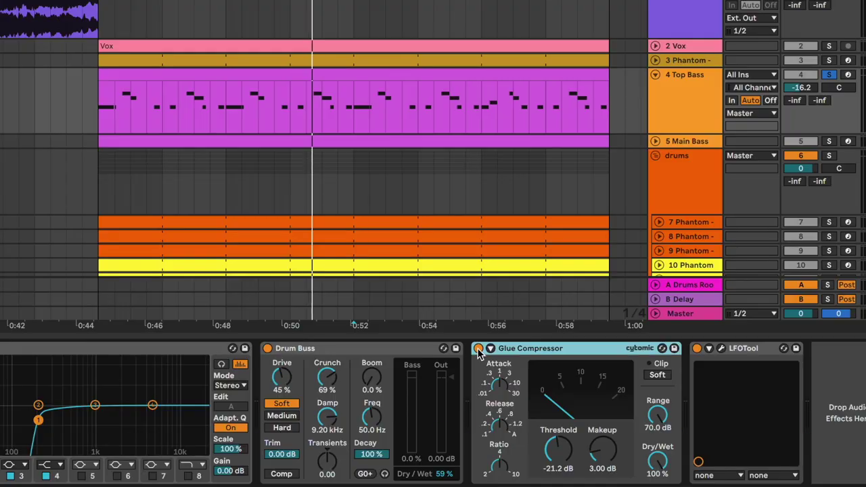
pyautogui.click(479, 349)
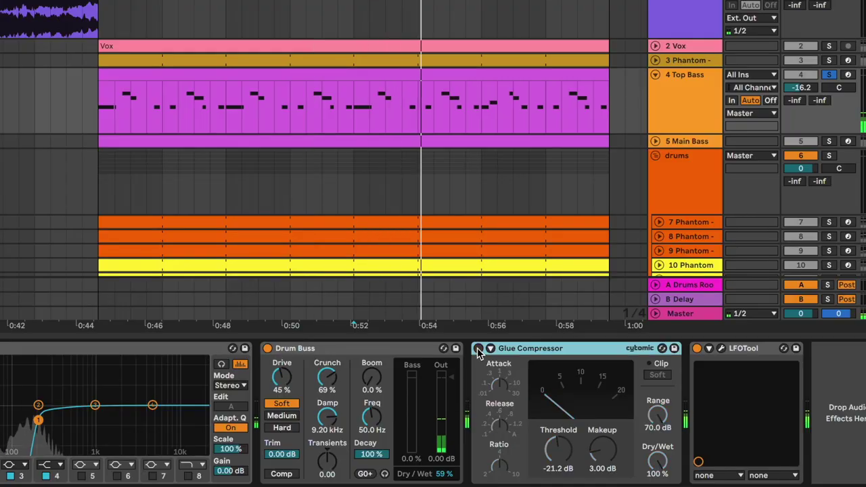
pyautogui.click(478, 349)
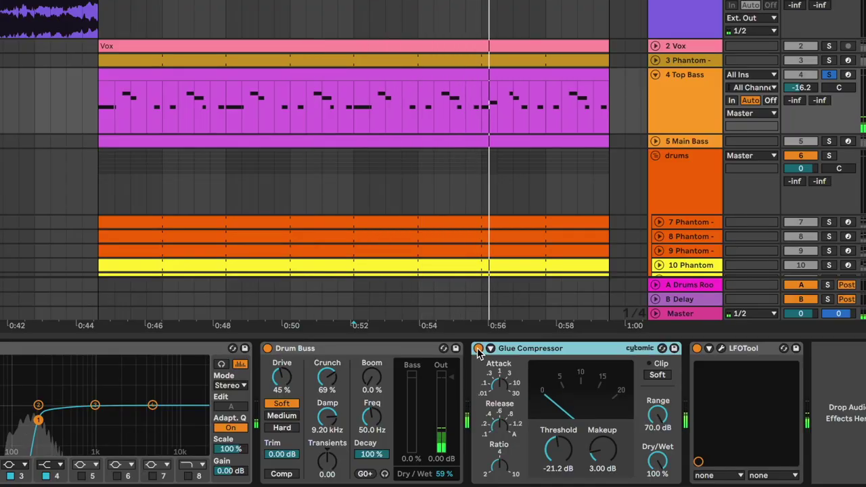
# Inspect the Top Bass LFOTool volume curve and compare the bass with the plug-in bypassed and active.
pyautogui.click(722, 348)
pyautogui.press('space')
pyautogui.moveTo(375, 26); pyautogui.dragTo(527, 125)
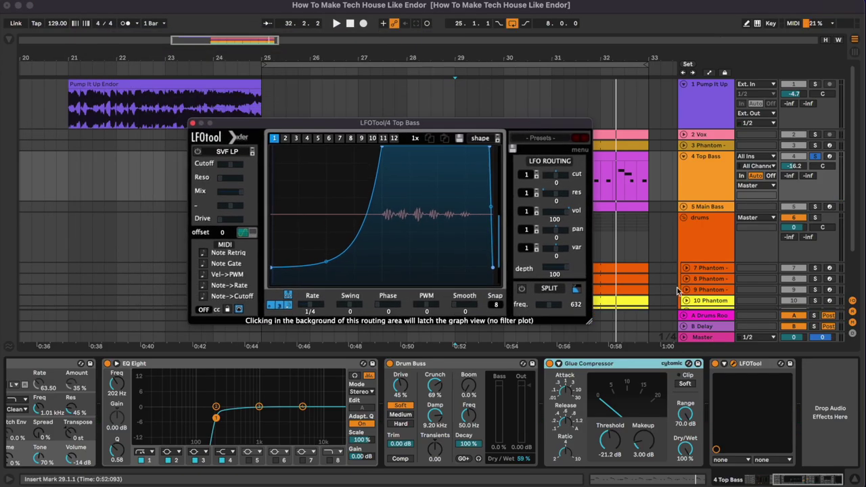
pyautogui.press('space')
pyautogui.click(715, 364)
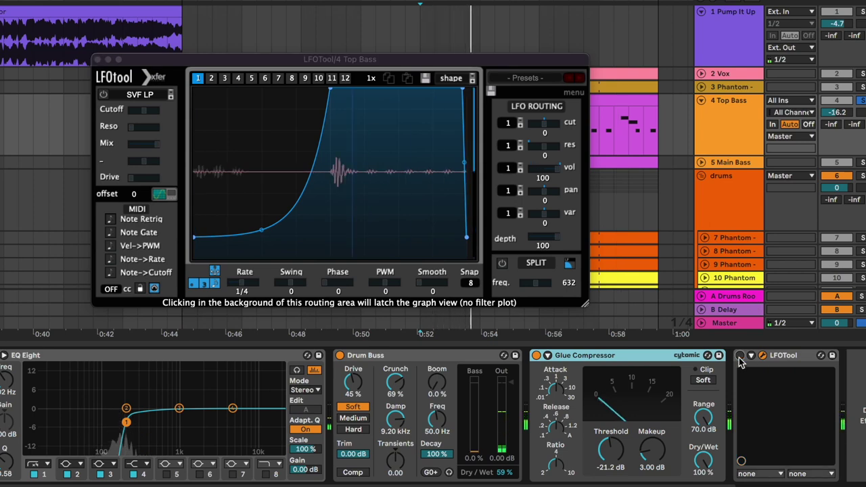
pyautogui.click(741, 358)
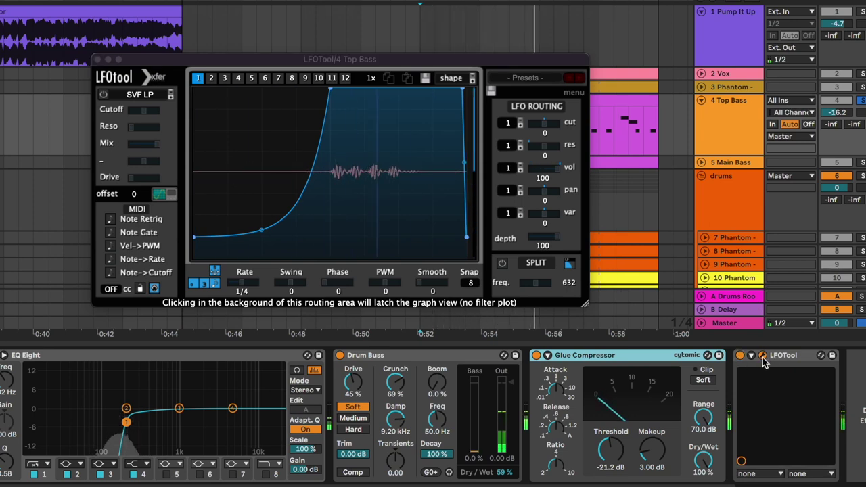
pyautogui.click(763, 357)
# Fold the Top Bass track, then unfold and solo Main Bass and play its MIDI clip from bar 25.
pyautogui.click(701, 100)
pyautogui.press('space')
pyautogui.click(710, 114)
pyautogui.click(685, 168)
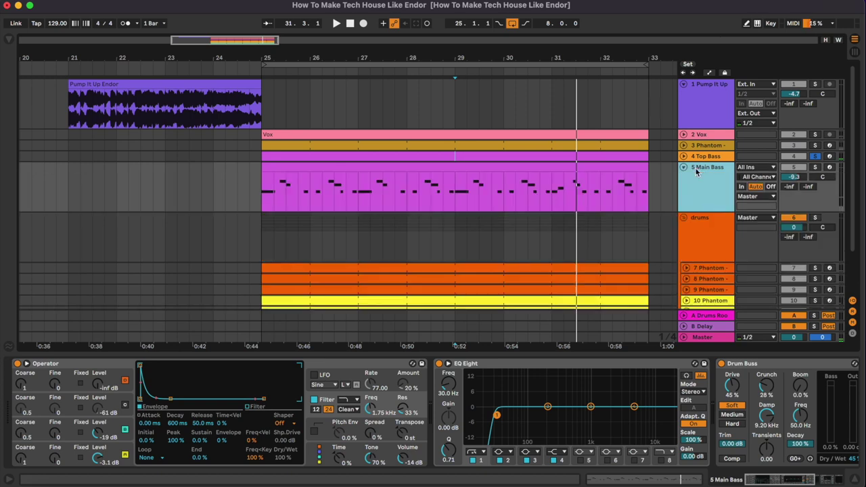
pyautogui.click(593, 166)
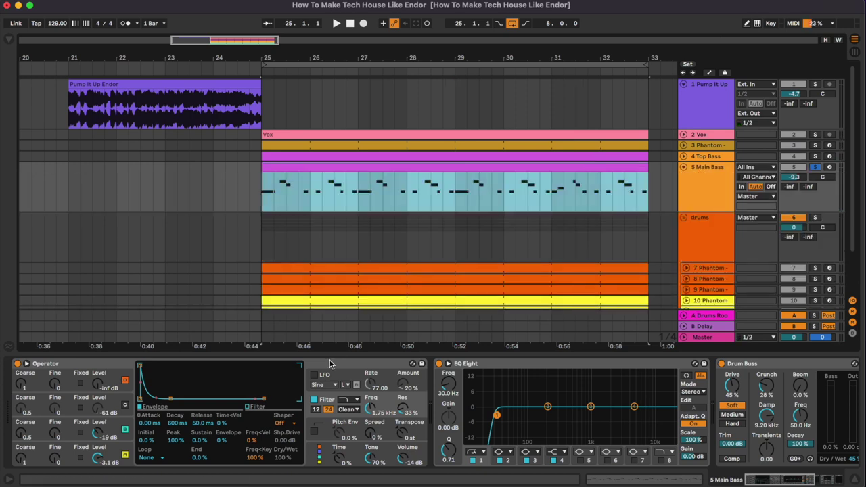
pyautogui.click(264, 194)
pyautogui.press('space')
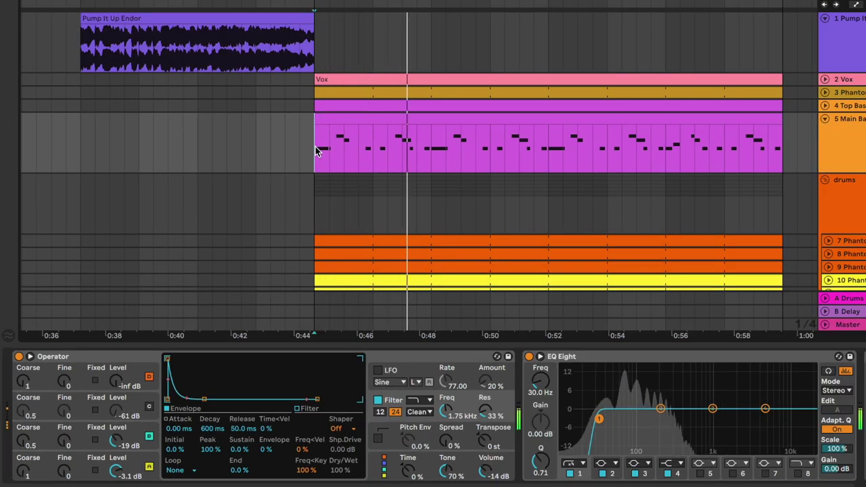
pyautogui.press('space')
# Examine the waveforms of oscillators A and B, the algorithm and the filter settings in the Main Bass Operator.
pyautogui.click(129, 466)
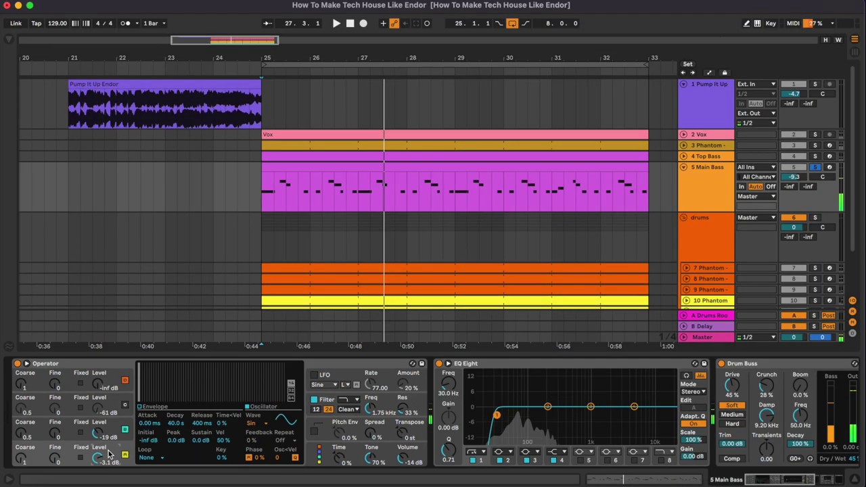
pyautogui.click(251, 424)
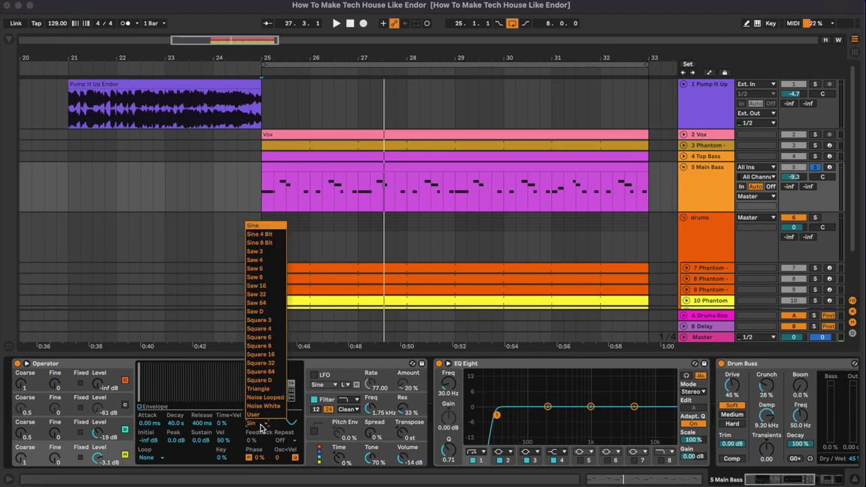
pyautogui.click(261, 427)
pyautogui.click(113, 429)
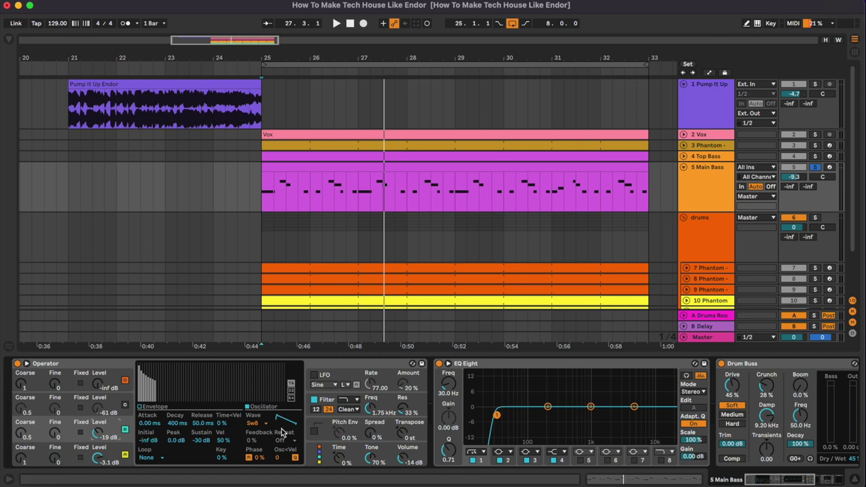
pyautogui.click(263, 424)
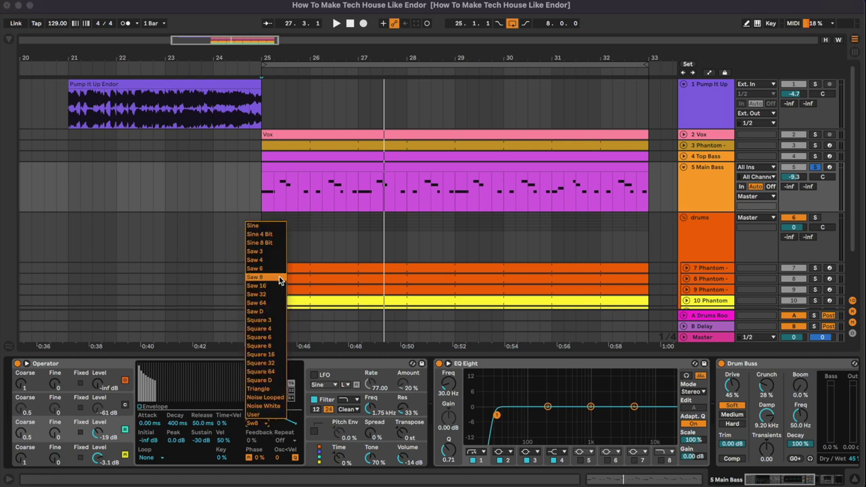
pyautogui.click(42, 433)
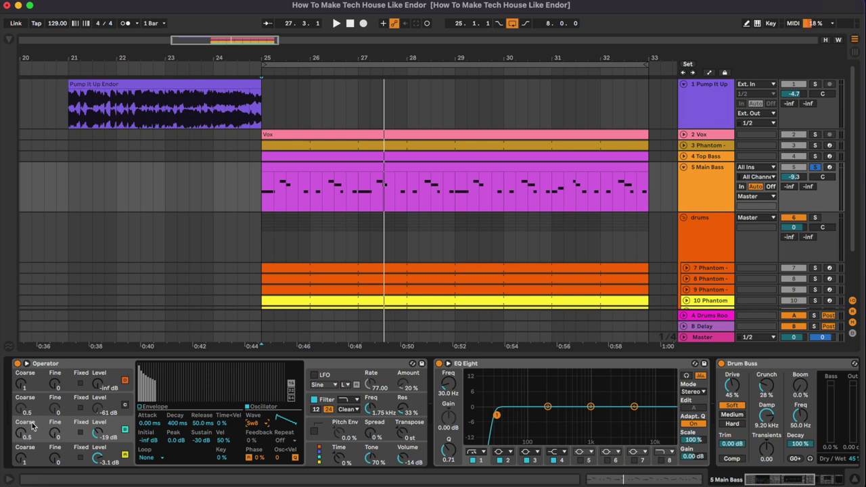
pyautogui.click(321, 456)
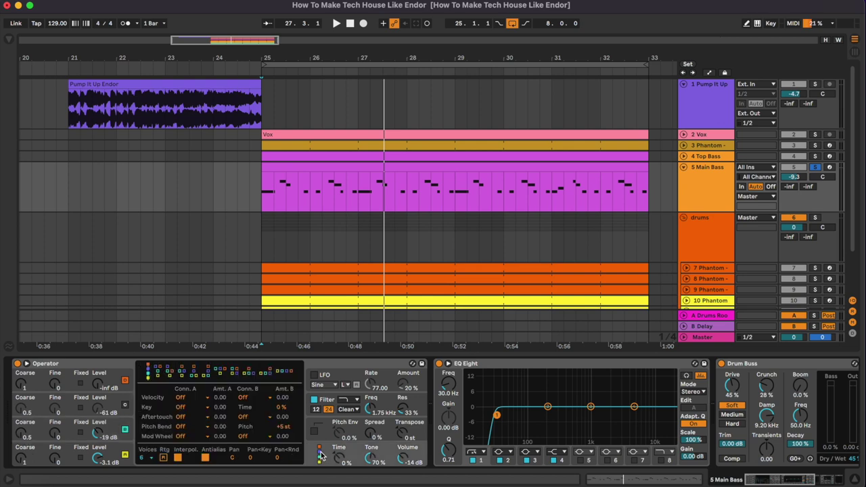
pyautogui.click(381, 405)
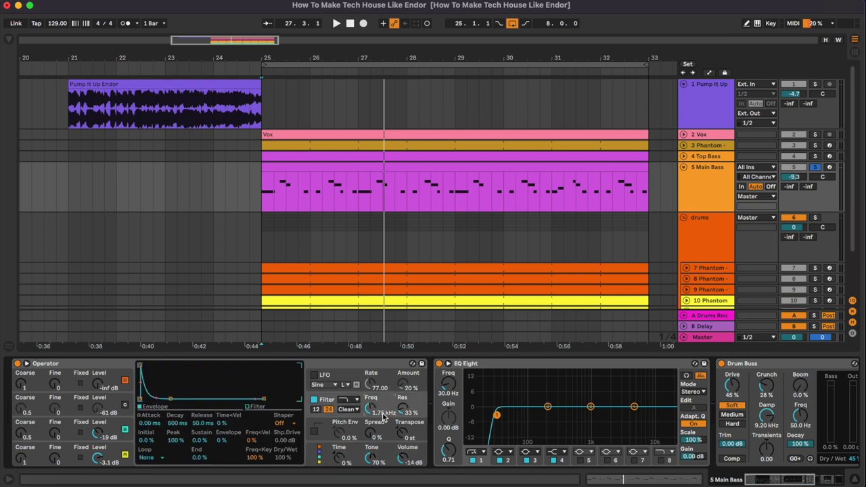
# Play the Main Bass and compare its sound with the EQ Eight low cut bypassed and active.
pyautogui.hscroll(3, 549, 405)
pyautogui.click(530, 367)
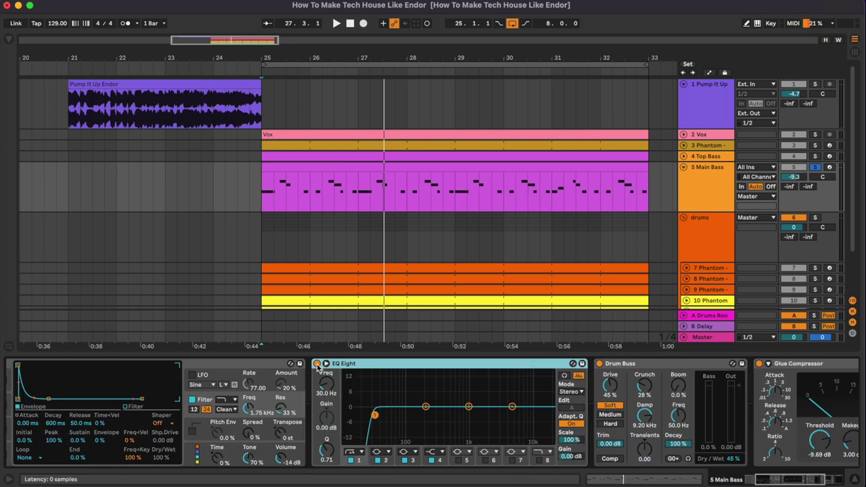
pyautogui.press('space')
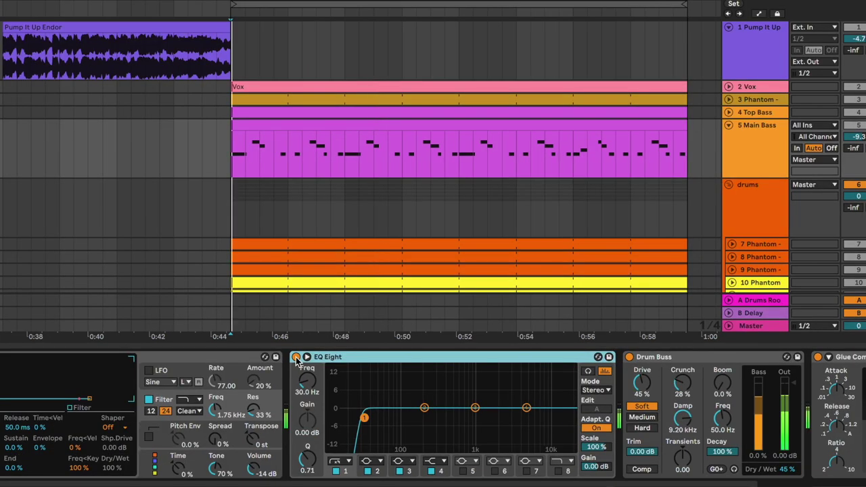
pyautogui.click(317, 363)
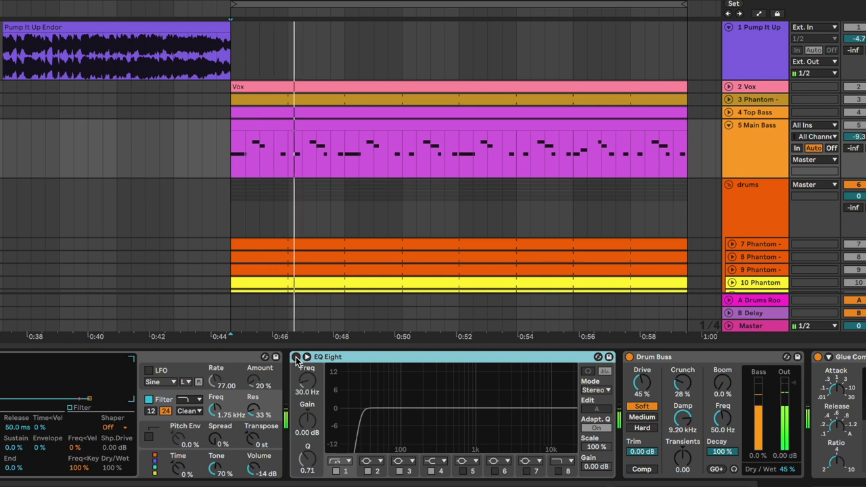
pyautogui.click(296, 357)
# Play the Main Bass and compare its sound with Drum Buss bypassed and active.
pyautogui.hscroll(4, 604, 387)
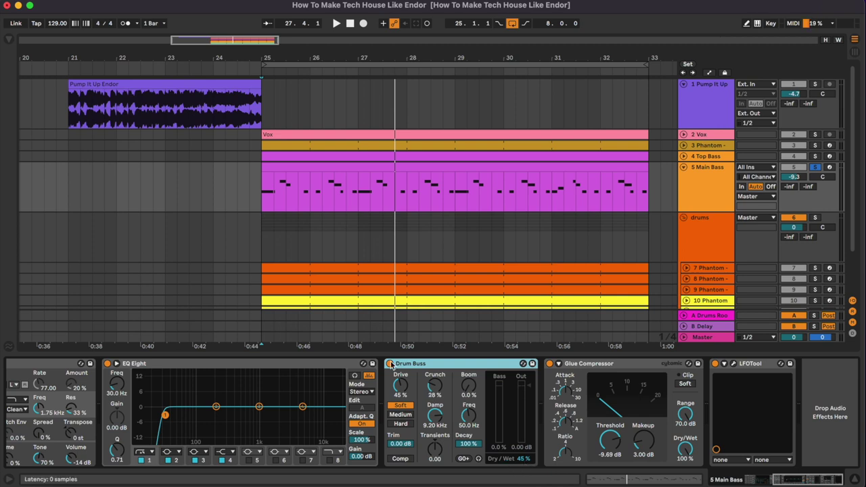
pyautogui.press('space')
pyautogui.click(390, 364)
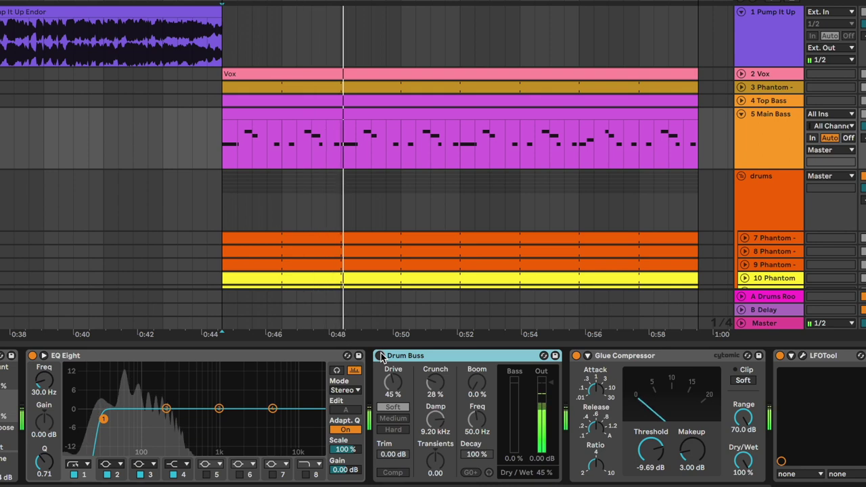
pyautogui.click(380, 356)
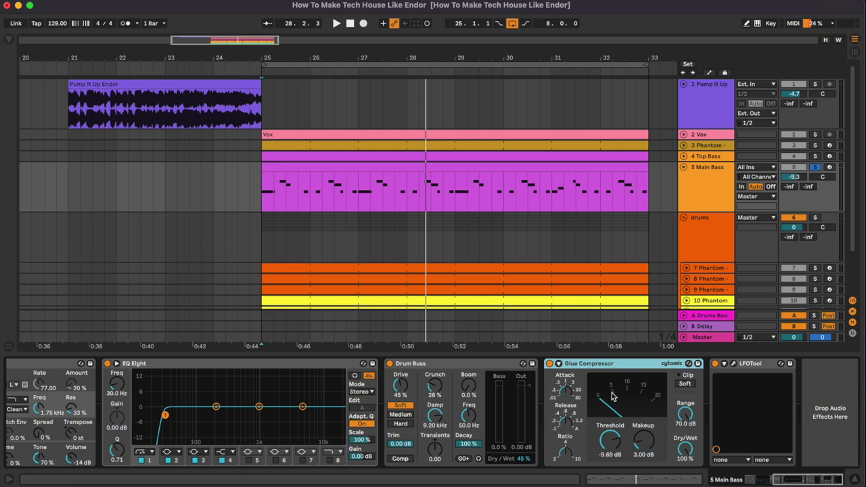
# Compare the Main Bass with the Glue Compressor bypassed and active, and examine the volume curve in its LFOTool.
pyautogui.click(549, 364)
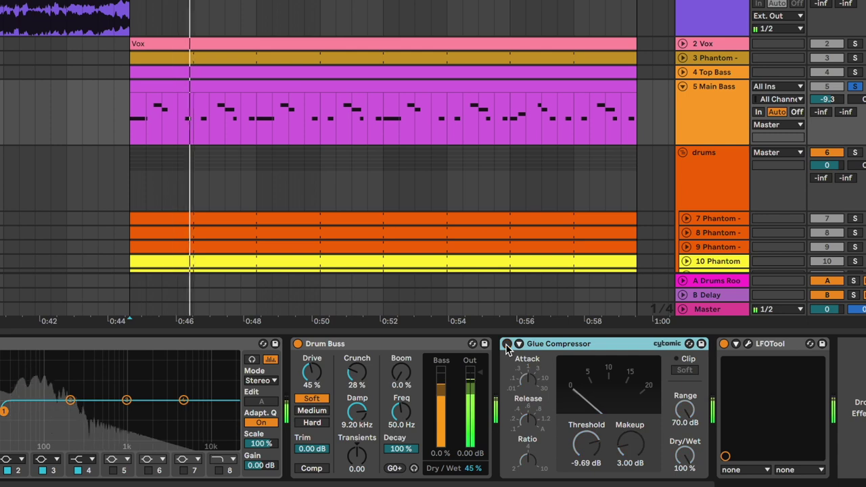
pyautogui.click(506, 345)
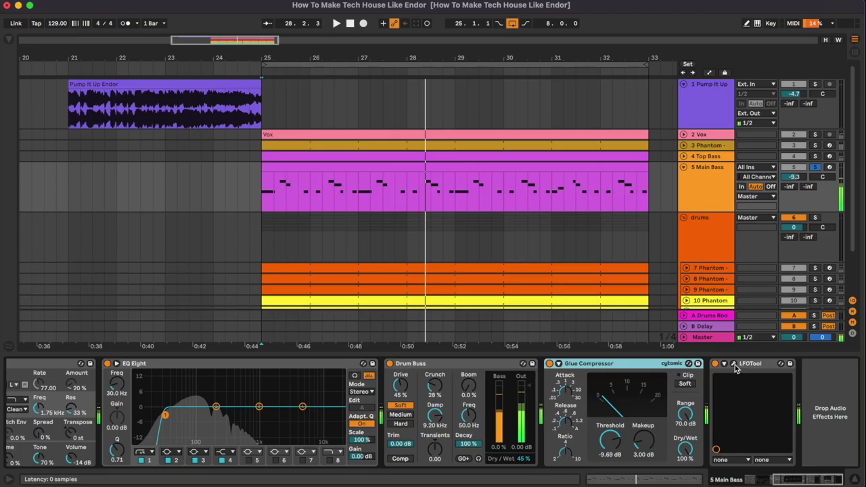
pyautogui.click(748, 345)
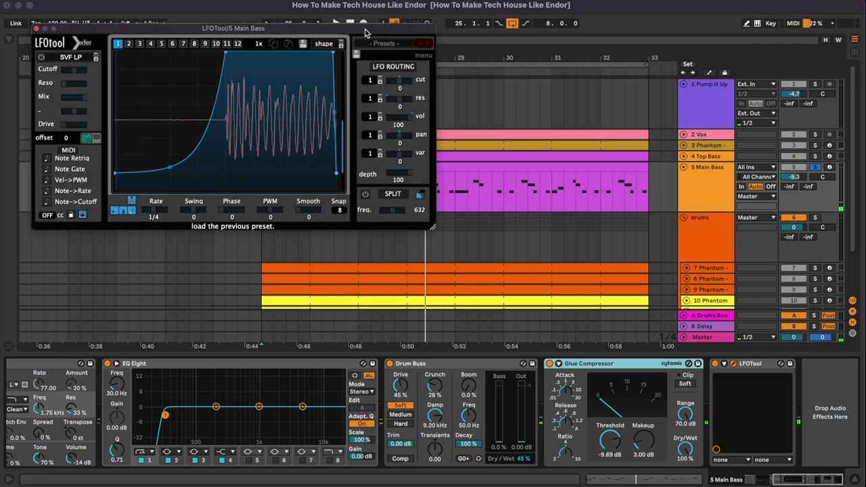
pyautogui.moveTo(365, 33); pyautogui.dragTo(592, 148)
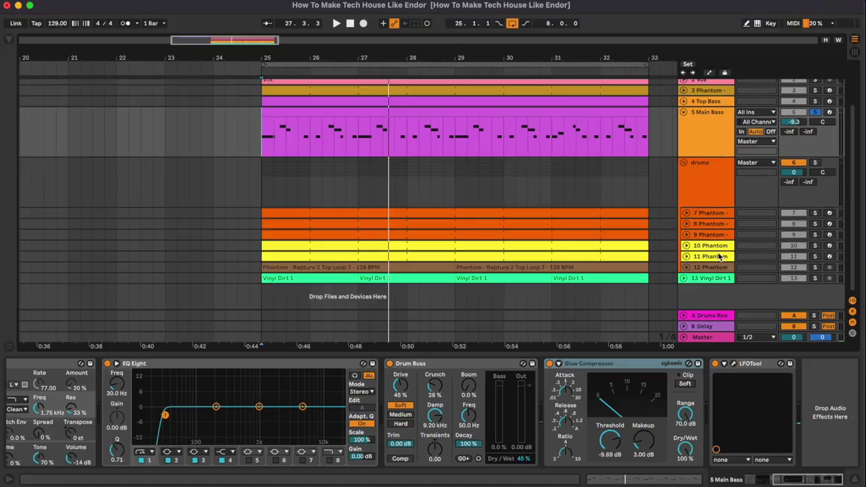
# Unfold and solo track 7 with the Phantom Rapture 2 Clap 5 sample in the drums group and play its clip.
pyautogui.click(718, 201)
pyautogui.click(718, 216)
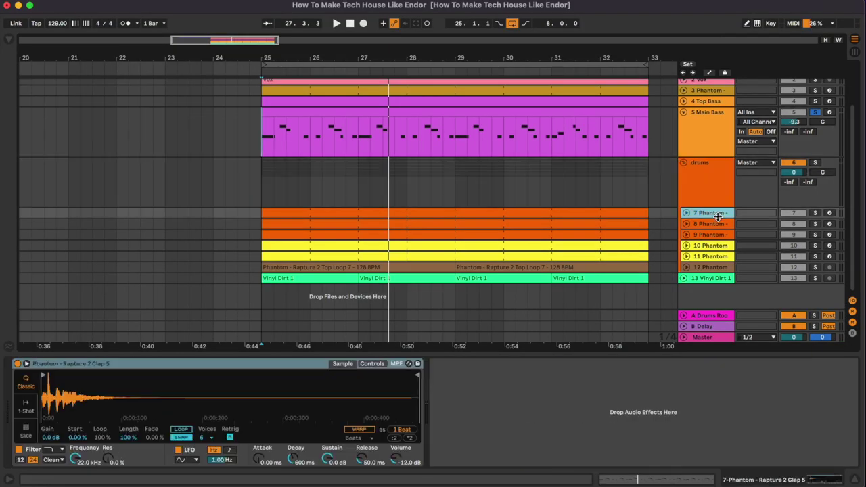
pyautogui.click(686, 213)
pyautogui.scroll(-2, 610, 176)
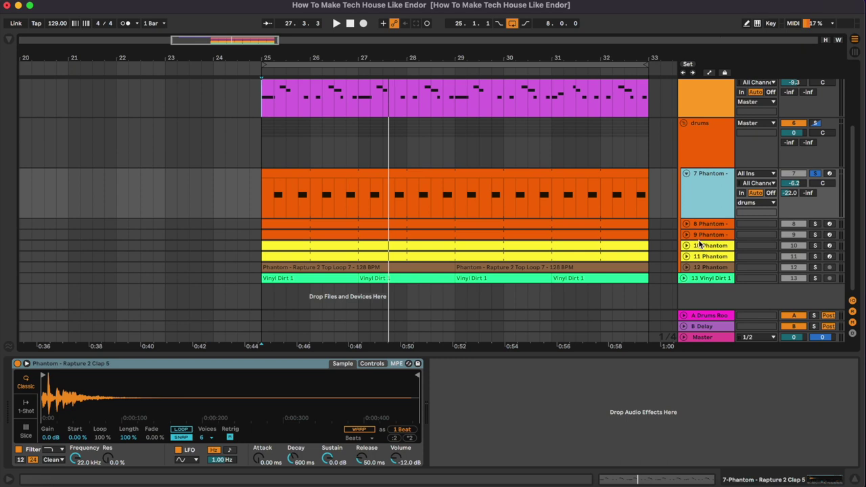
pyautogui.click(610, 176)
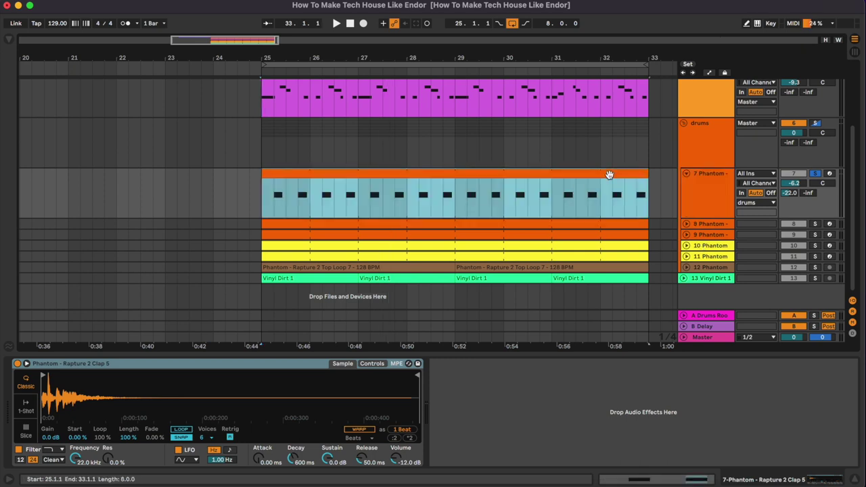
pyautogui.press('space')
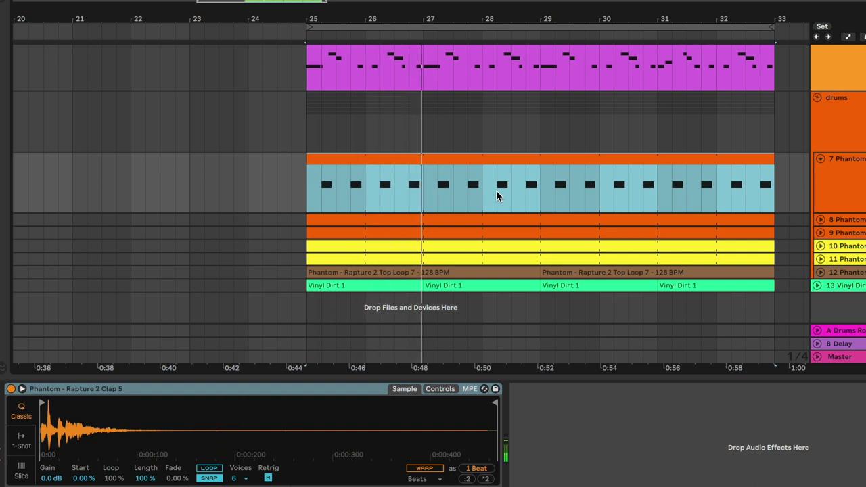
pyautogui.click(860, 197)
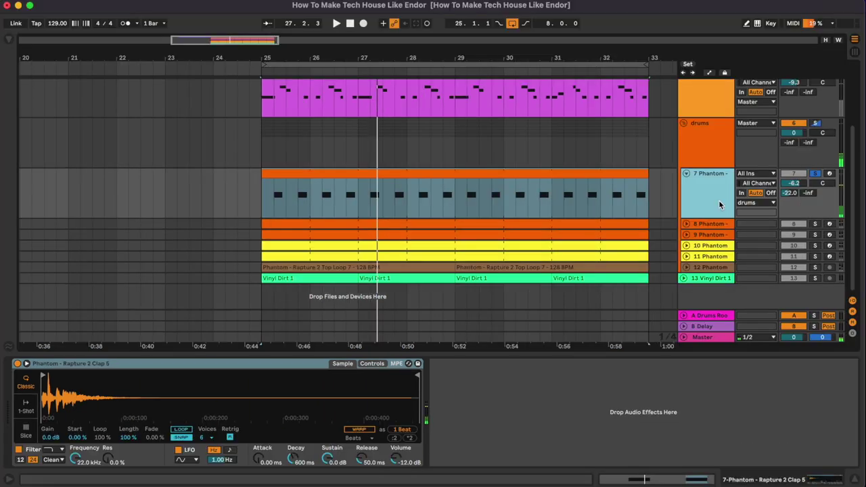
# Examine the clap track's send to the Drums Room return and the reverb settings on that return.
pyautogui.click(786, 195)
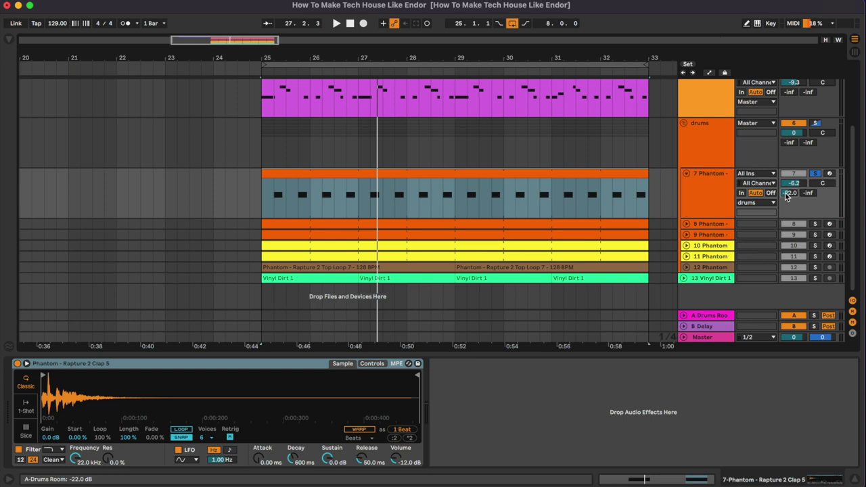
pyautogui.click(712, 316)
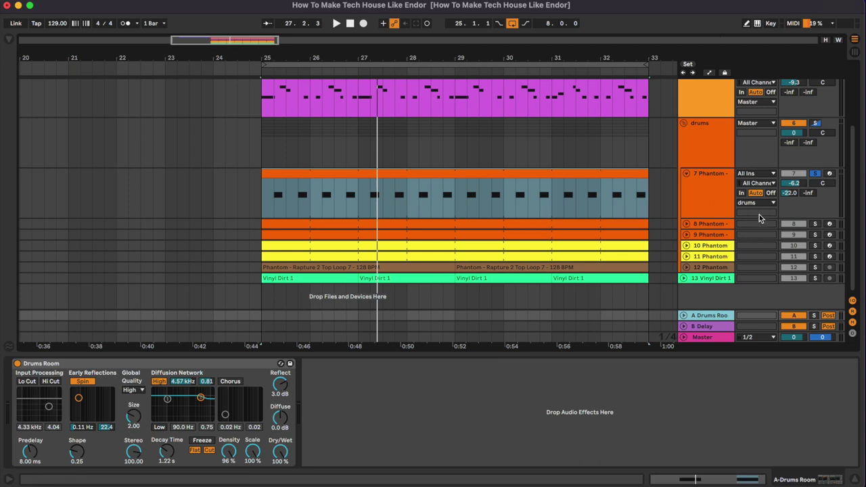
pyautogui.click(719, 215)
pyautogui.click(693, 317)
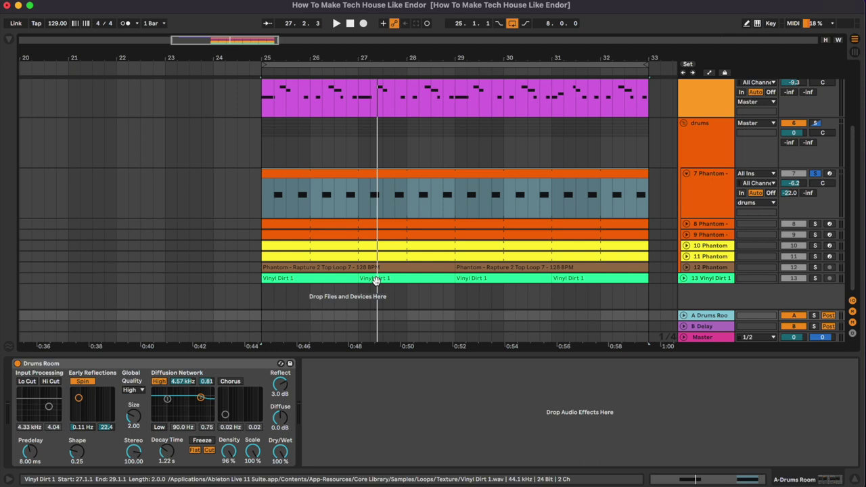
# Fold track 7, then unfold and solo track 8 with the Phantom Rapture 2 Clap 19 sample and play its clip.
pyautogui.click(686, 175)
pyautogui.click(686, 184)
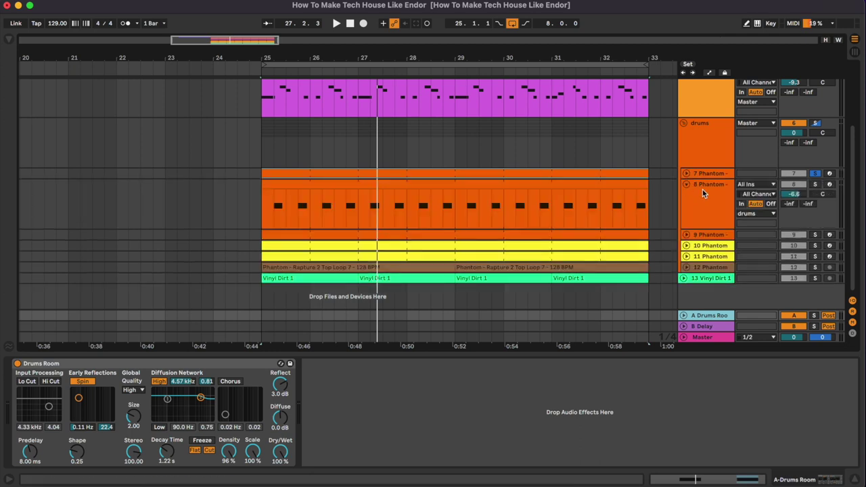
pyautogui.click(555, 208)
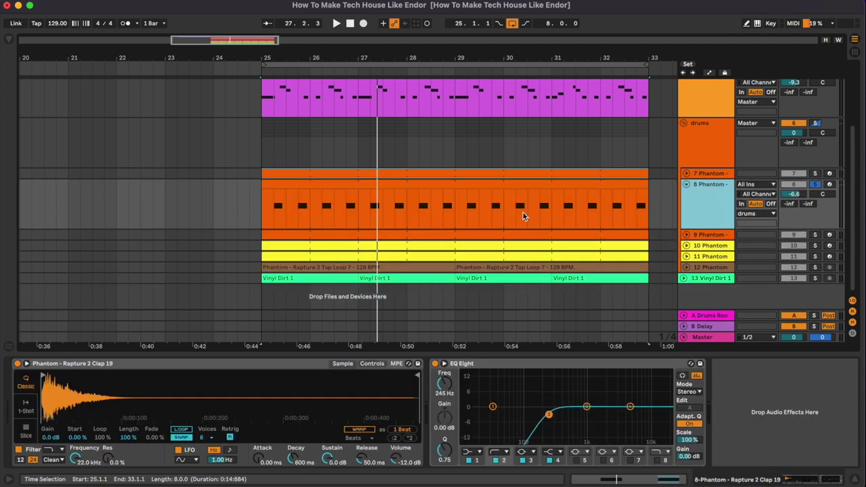
pyautogui.press('space')
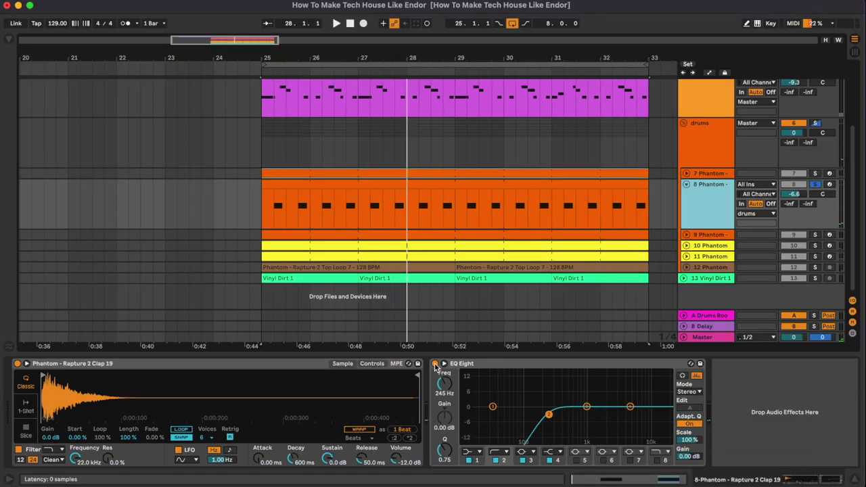
# Play the Clap 19 track and compare its sound with the EQ Eight low cut bypassed and active.
pyautogui.click(435, 366)
pyautogui.press('space')
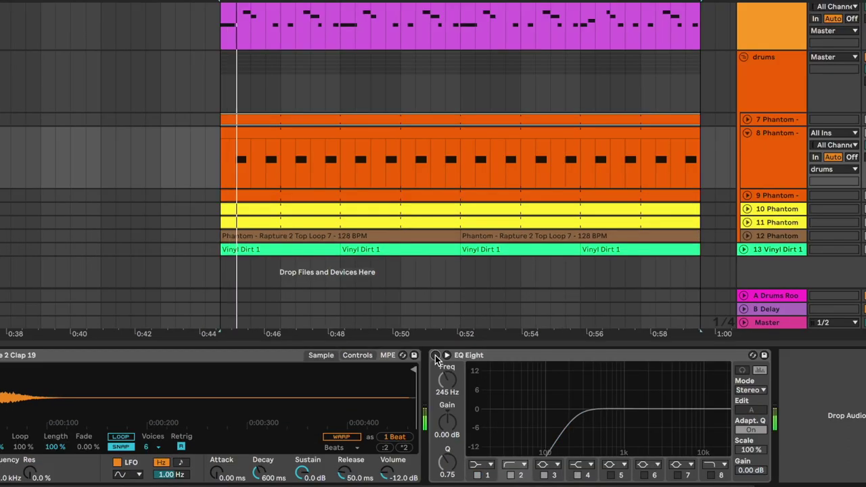
pyautogui.click(435, 356)
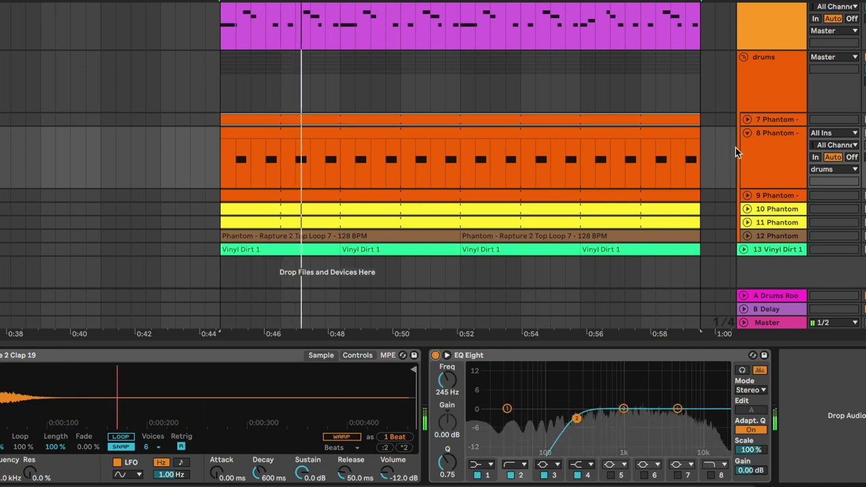
# Fold track 8, unfold and solo track 9 with the Phantom Rapture 2 Clap 1 sample, and open its MIDI clip.
pyautogui.click(748, 133)
pyautogui.click(748, 146)
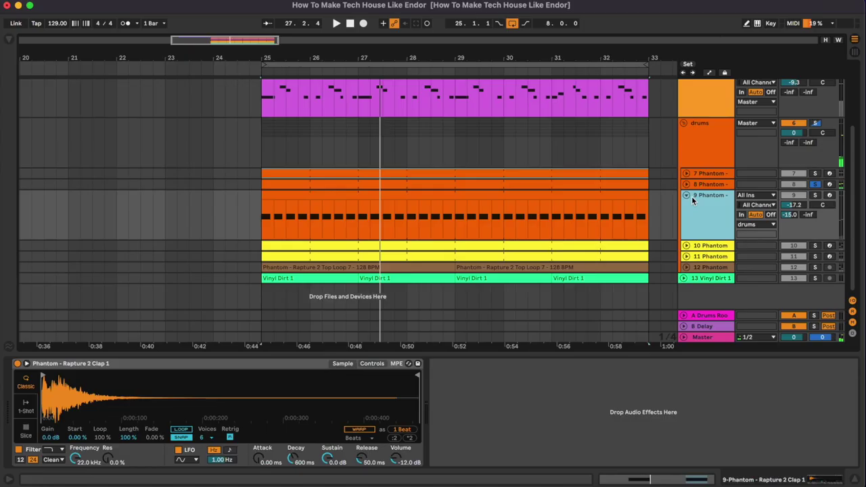
pyautogui.click(613, 198)
pyautogui.click(555, 390)
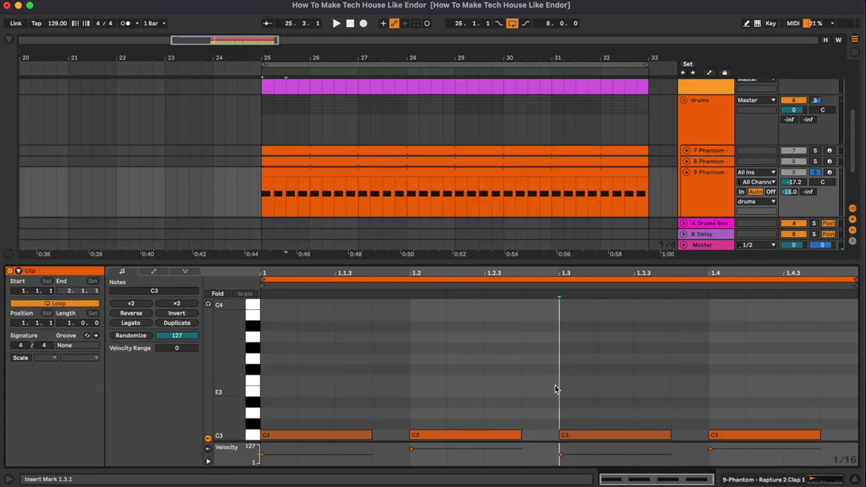
pyautogui.scroll(-3, 555, 389)
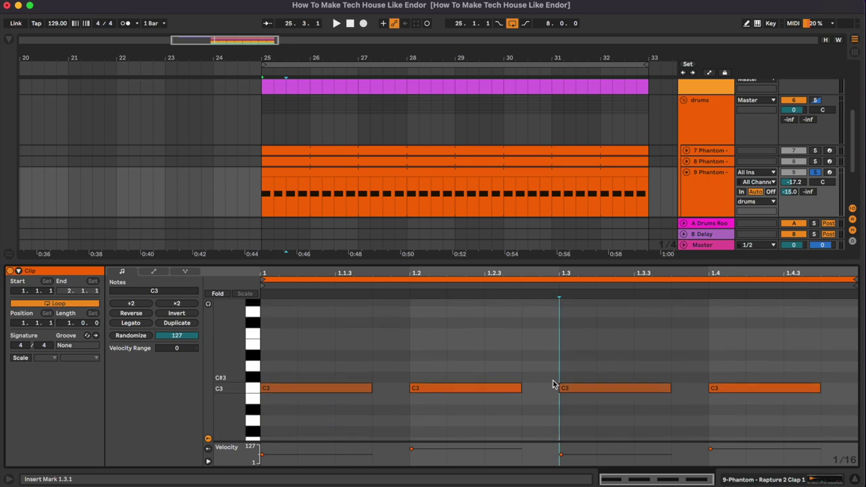
# Examine the alternating velocities of the C3 notes in the Clap 1 clip.
pyautogui.click(355, 389)
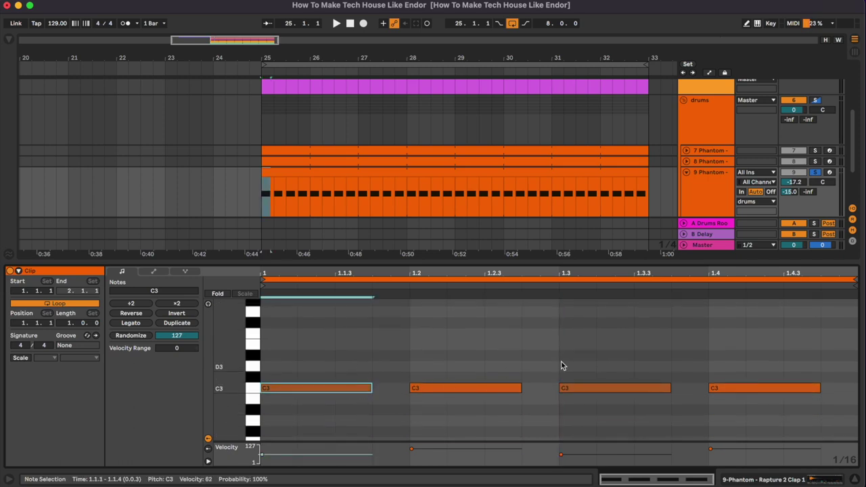
pyautogui.moveTo(563, 347); pyautogui.dragTo(585, 405)
pyautogui.moveTo(315, 323); pyautogui.dragTo(332, 408)
pyautogui.click(597, 403)
pyautogui.click(596, 387)
pyautogui.click(351, 391)
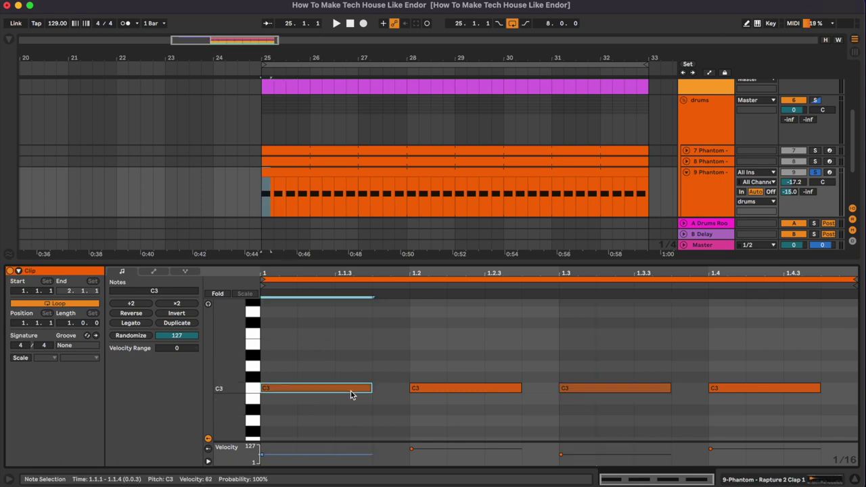
pyautogui.moveTo(331, 340); pyautogui.dragTo(377, 333)
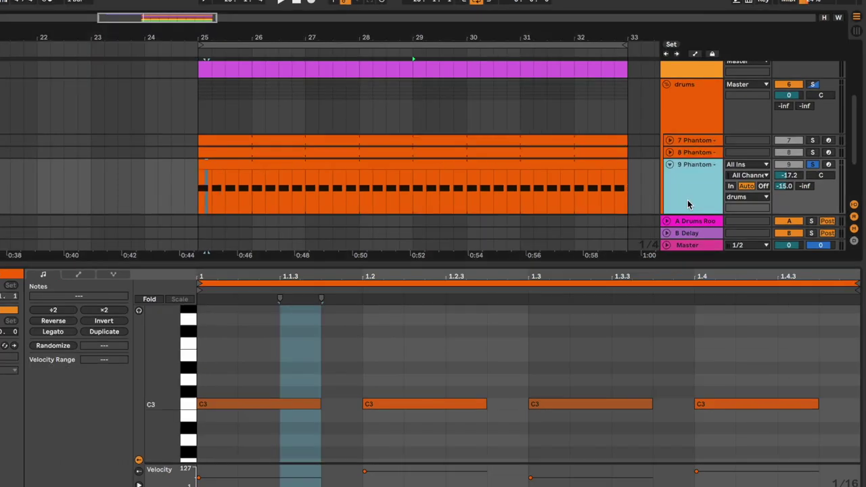
# Play the Clap 1 track, check its Drums Room send, and return to its device view.
pyautogui.press('space')
pyautogui.click(519, 169)
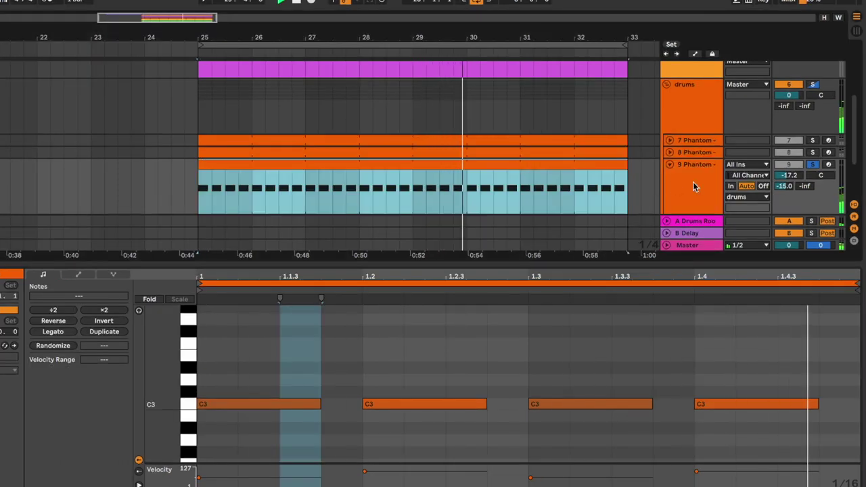
pyautogui.click(517, 370)
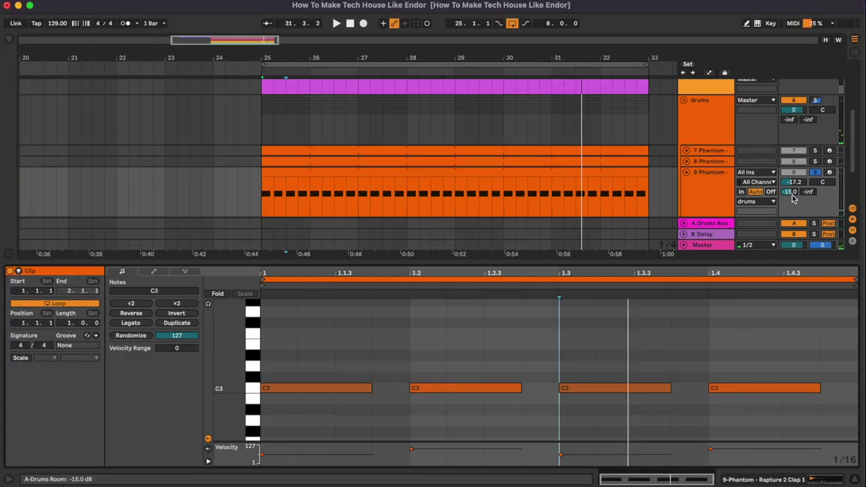
pyautogui.click(708, 197)
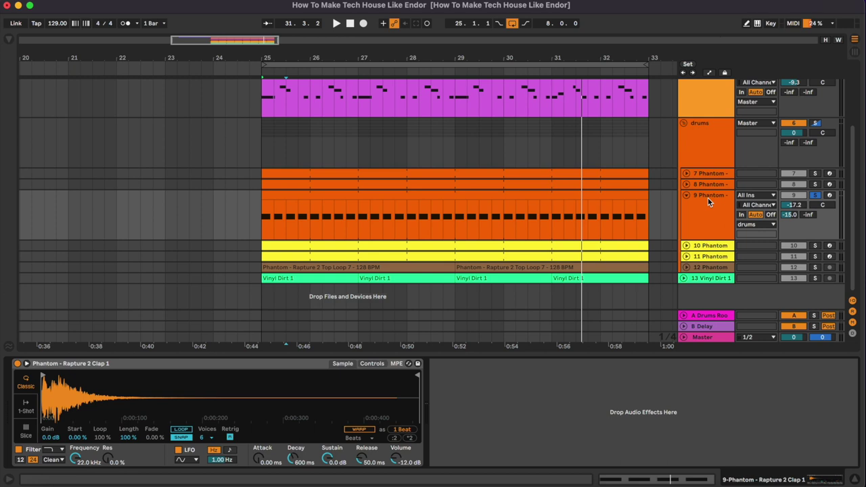
# Fold track 9, then unfold and solo track 10 with the Phantom Rapture 2 Open Hihat 11 sample.
pyautogui.click(687, 195)
pyautogui.click(687, 207)
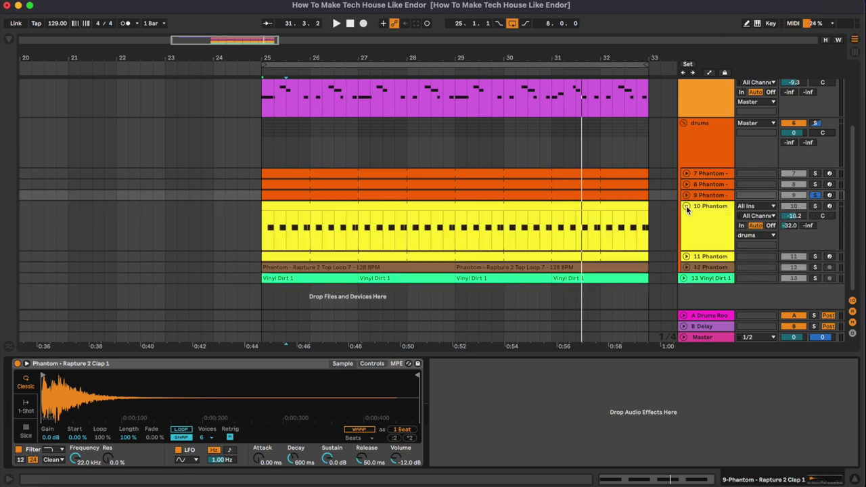
pyautogui.click(709, 219)
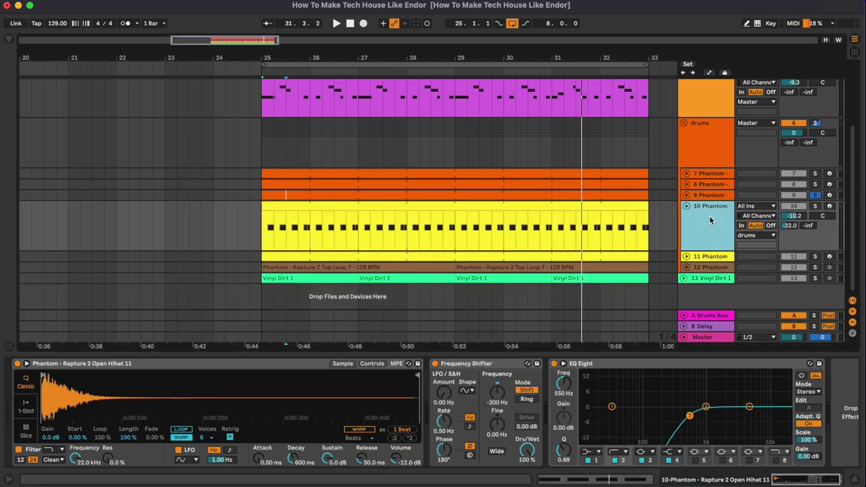
# Play the Open Hihat 11 clip and listen to how the Frequency Shifter affects its sound.
pyautogui.click(598, 208)
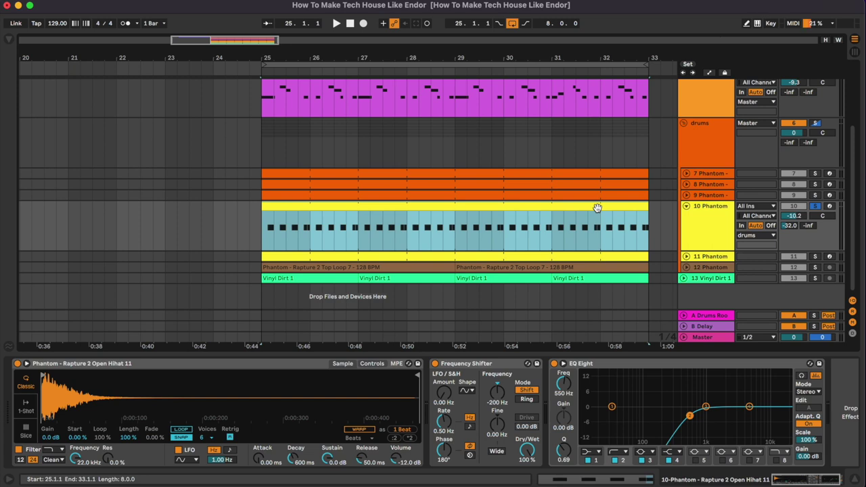
pyautogui.press('space')
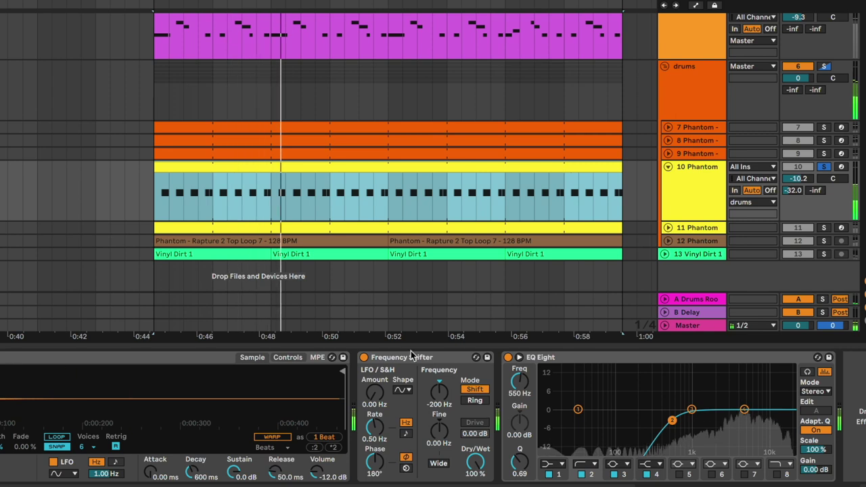
pyautogui.press('space')
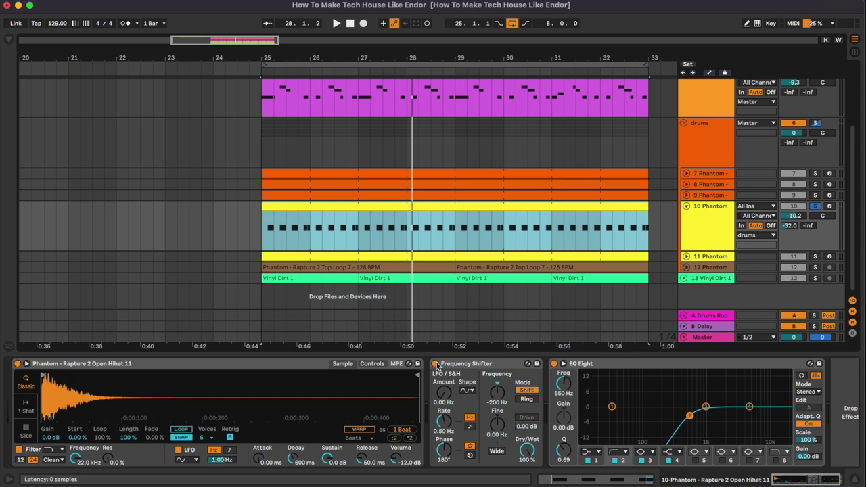
pyautogui.press('space')
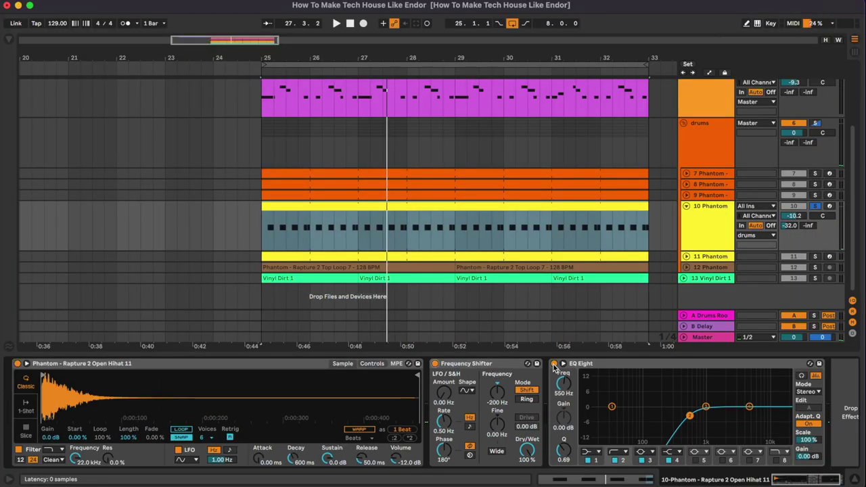
# Play the Open Hihat 11 track and compare its sound with the EQ Eight low cut bypassed and active.
pyautogui.click(553, 364)
pyautogui.press('space')
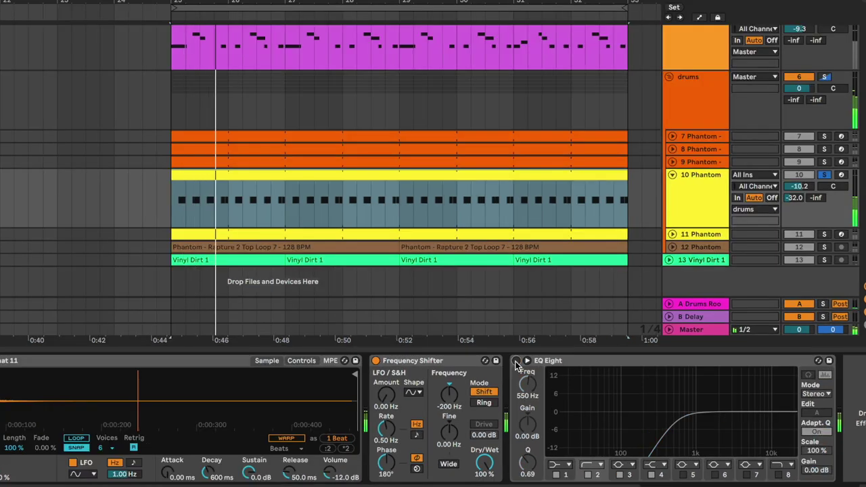
pyautogui.click(516, 363)
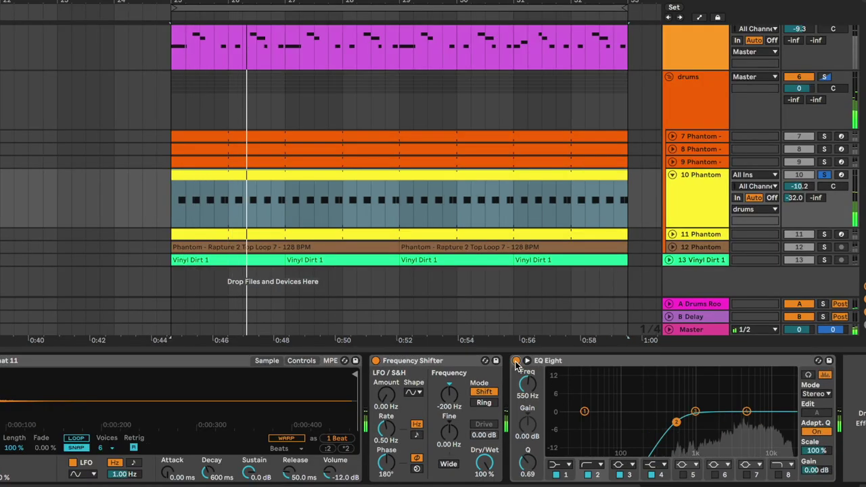
# Fold track 10, then unfold and solo track 11 with the Phantom Rapture 2 Open Hihat 17 sample and play its clip.
pyautogui.click(673, 174)
pyautogui.press('space')
pyautogui.click(672, 234)
pyautogui.click(693, 234)
pyautogui.press('s')
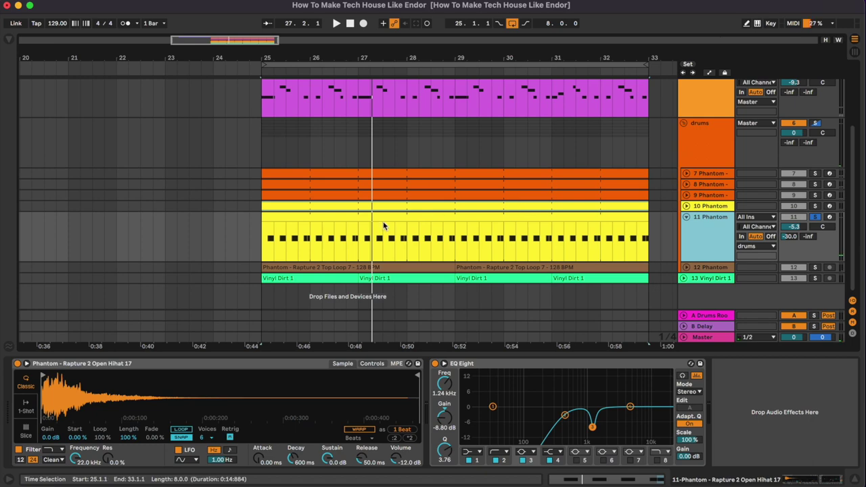
pyautogui.click(311, 234)
pyautogui.press('space')
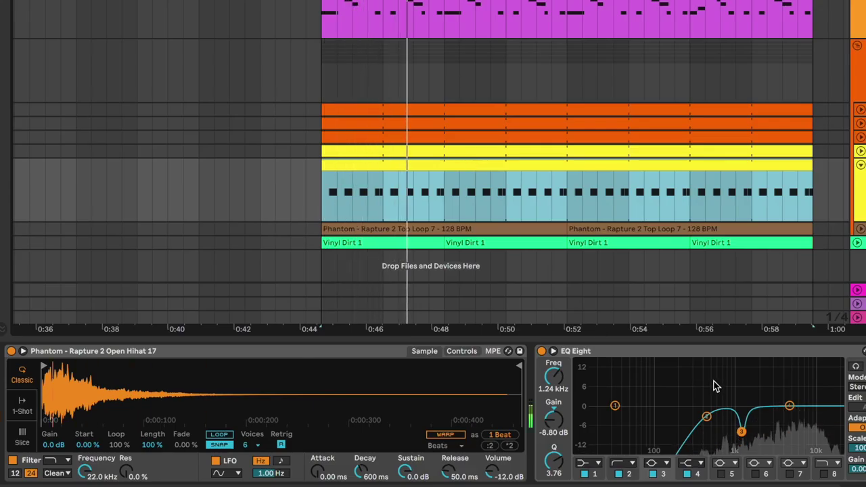
# Turn on audition mode in the Open Hihat 17 track's EQ Eight and listen to the frequencies cut by band 3.
pyautogui.click(856, 366)
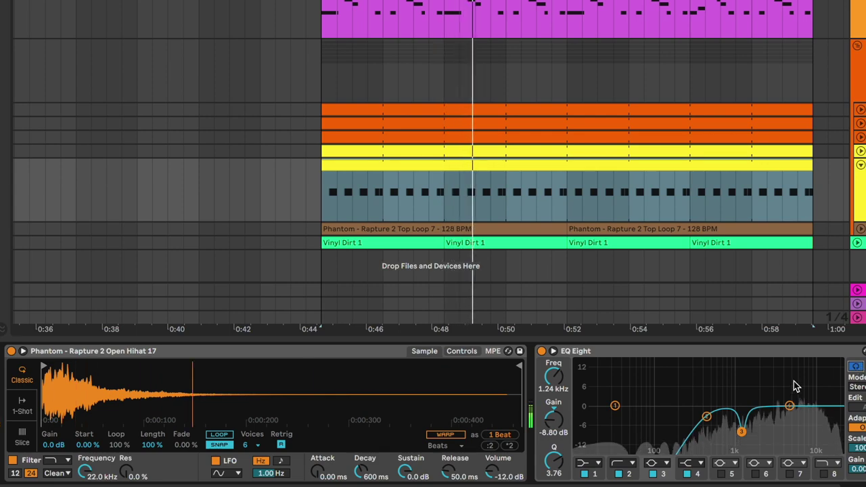
pyautogui.press('space')
pyautogui.click(701, 351)
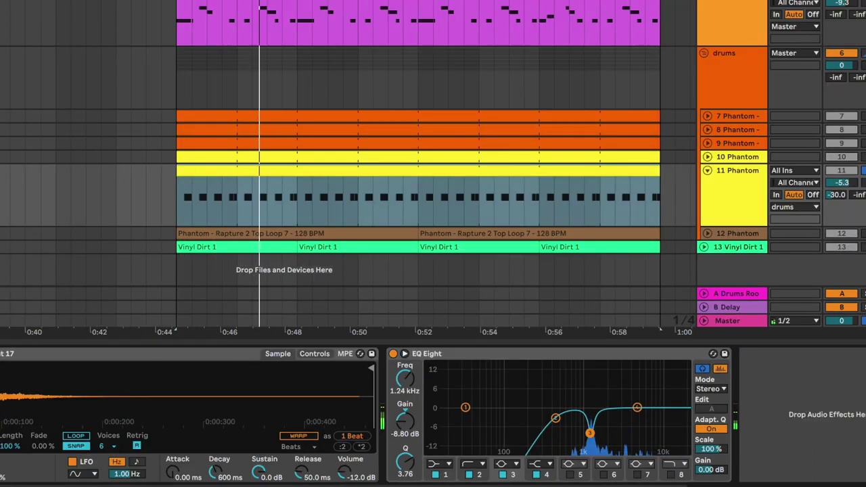
# Compare the playing Open Hihat 17 track with its EQ Eight bypassed and active.
pyautogui.click(393, 354)
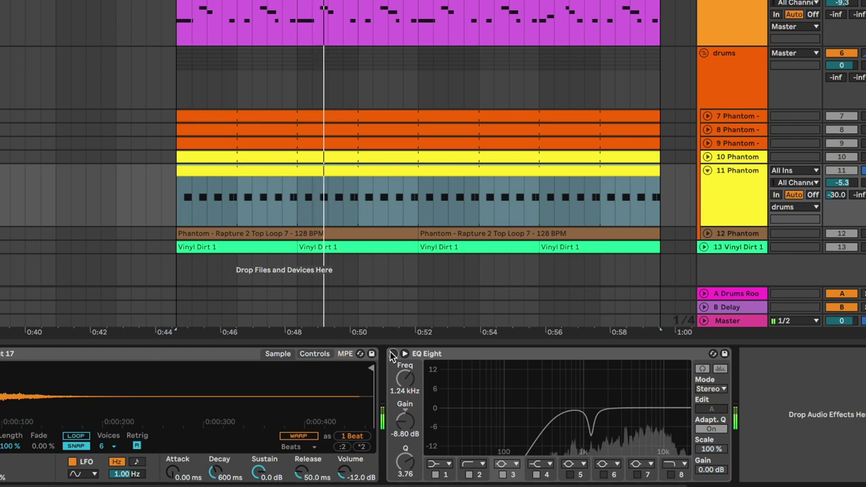
pyautogui.click(393, 353)
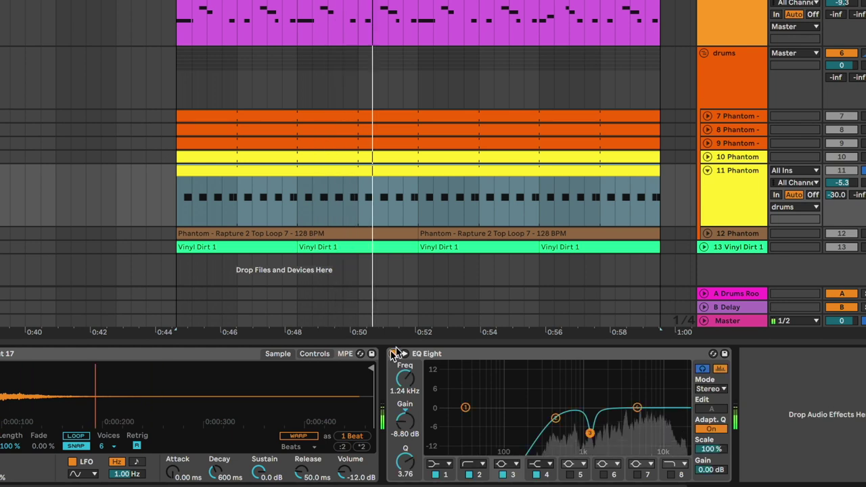
# Fold track 11, then unfold and solo track 12 with the Phantom Rapture 2 Top Loop 7 audio and play it from bar 25.
pyautogui.click(708, 171)
pyautogui.press('space')
pyautogui.click(708, 233)
pyautogui.click(738, 234)
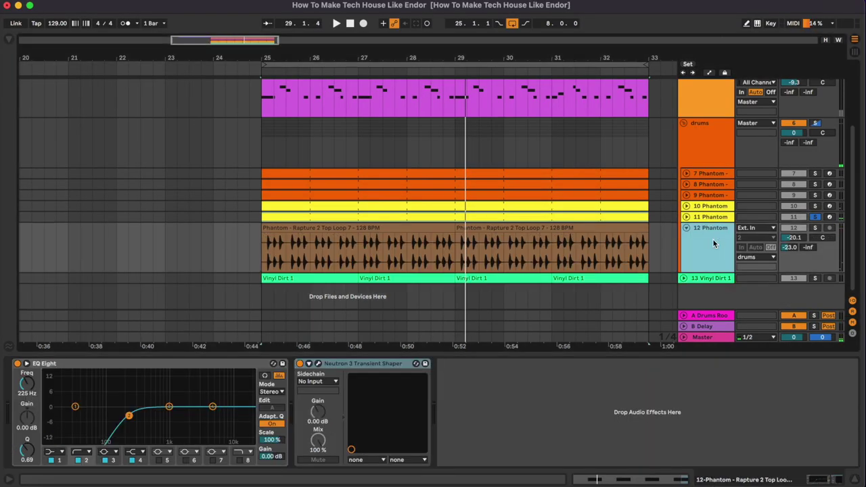
pyautogui.press('s')
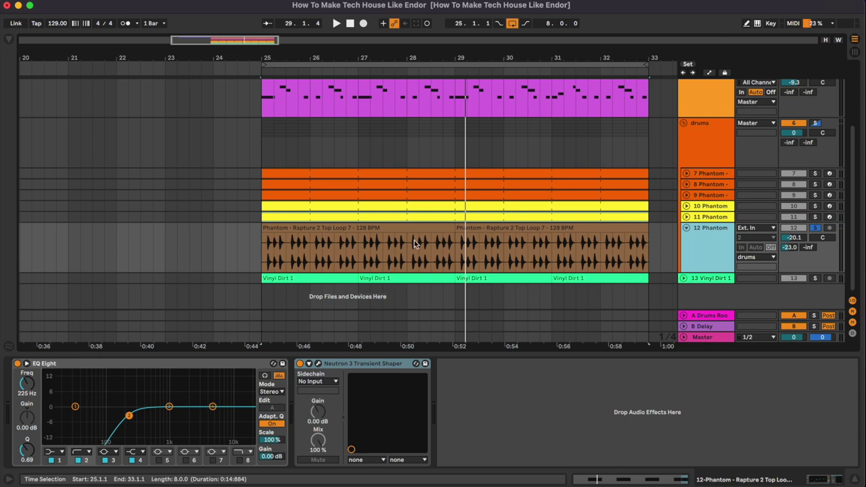
pyautogui.click(263, 258)
pyautogui.press('space')
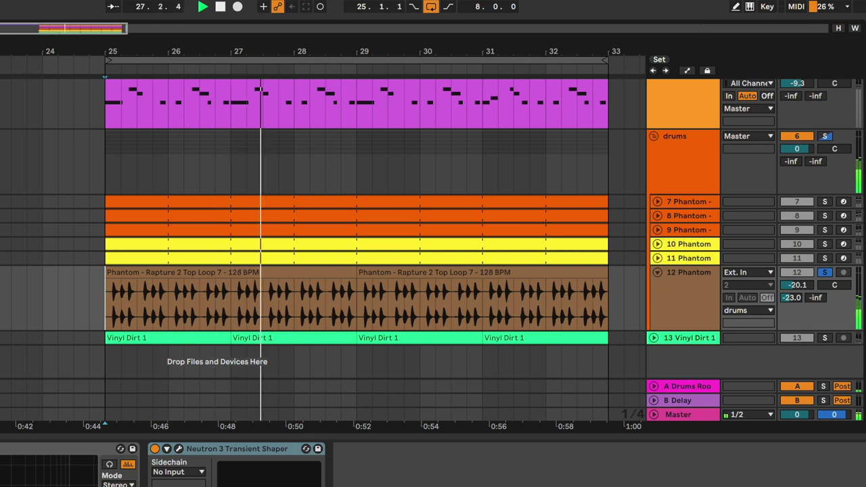
pyautogui.press('space')
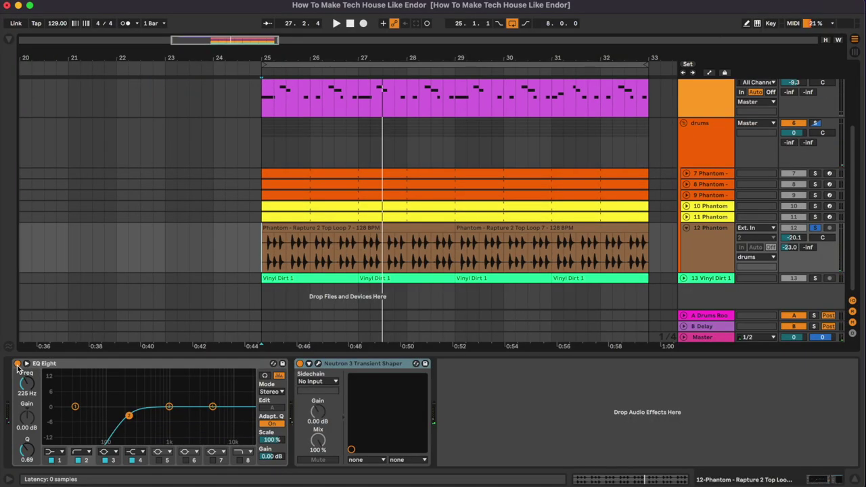
# Play the top loop to check its EQ Eight bypassed, and examine the attack and sustain settings in its Neutron 3 Transient Shaper.
pyautogui.press('space')
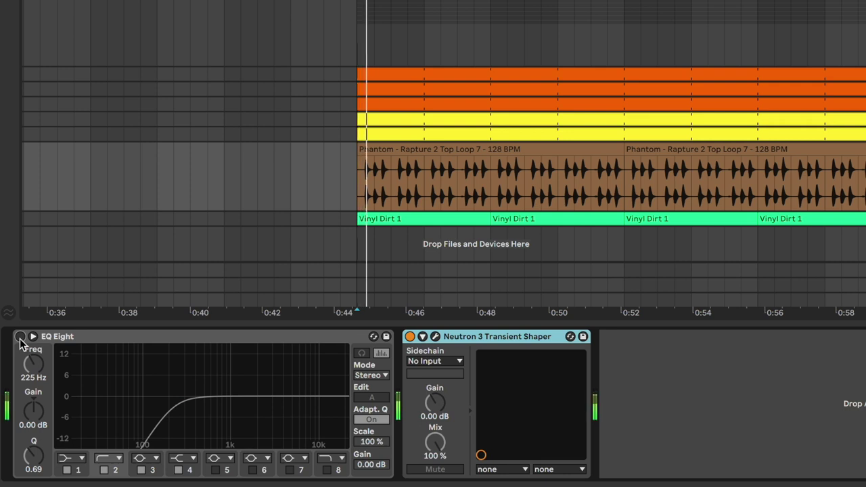
pyautogui.click(436, 336)
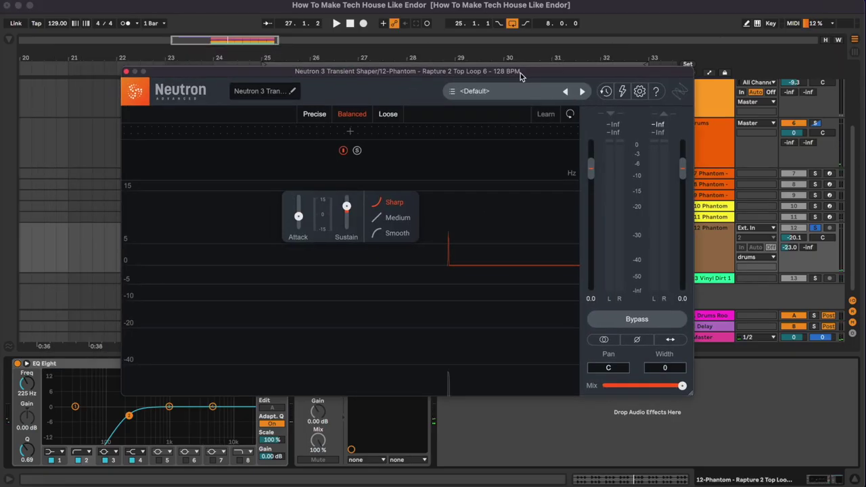
pyautogui.moveTo(521, 73); pyautogui.dragTo(549, 77)
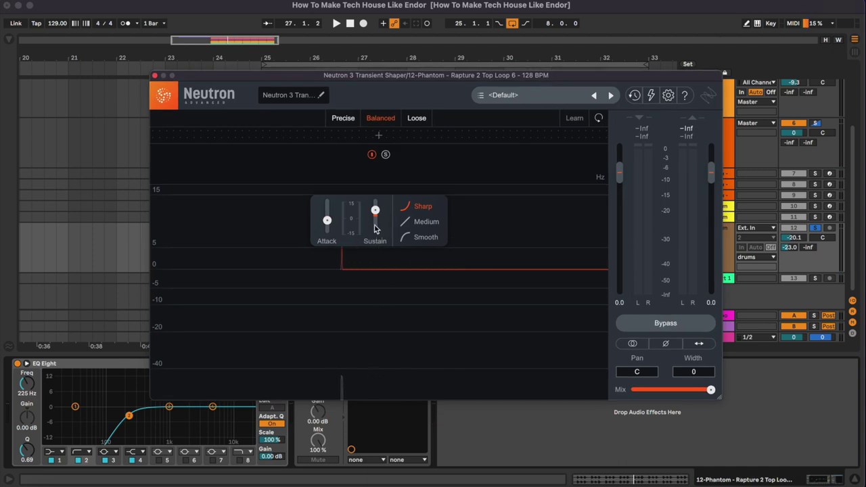
pyautogui.moveTo(376, 211); pyautogui.dragTo(377, 212)
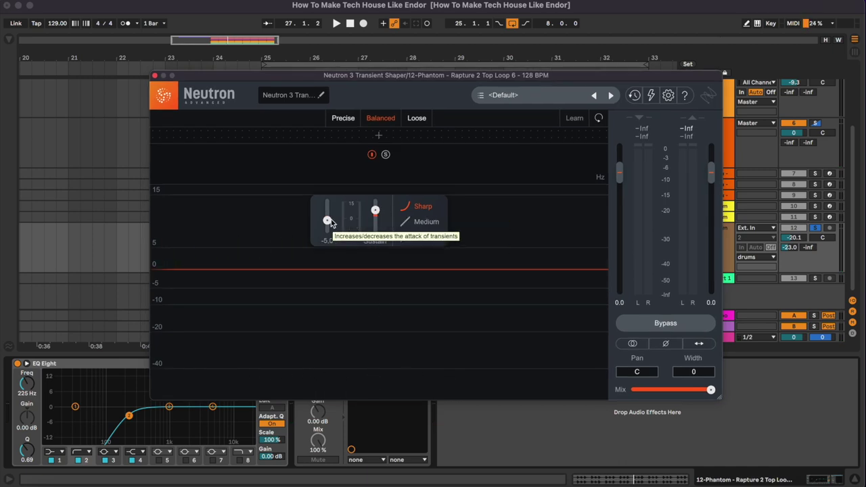
# Compare the playing top loop with the Neutron 3 Transient Shaper bypassed and active, and close the plug-in window.
pyautogui.press('space')
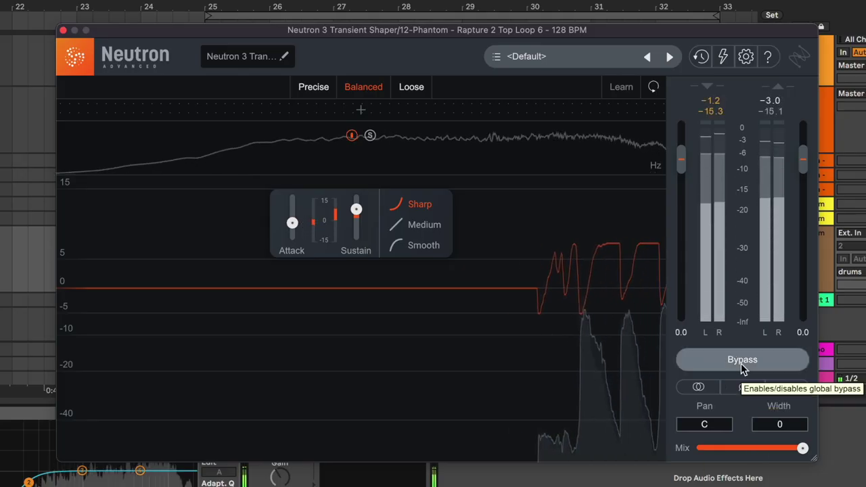
pyautogui.click(666, 324)
pyautogui.click(742, 361)
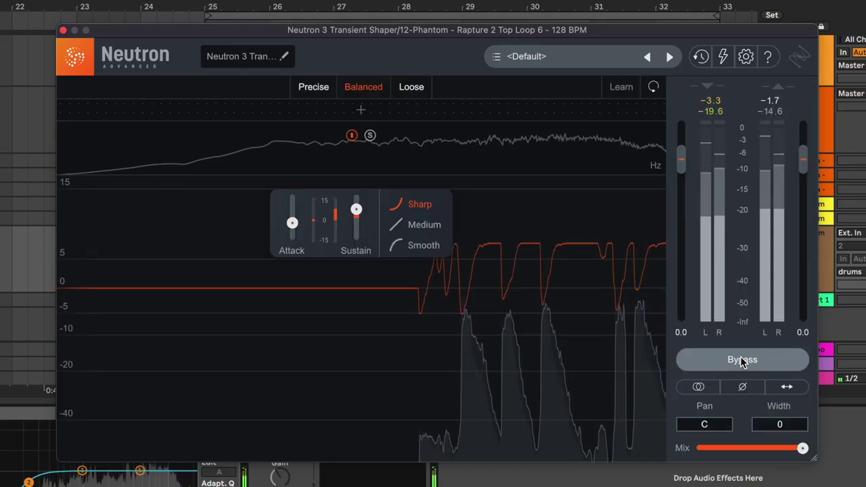
pyautogui.click(63, 31)
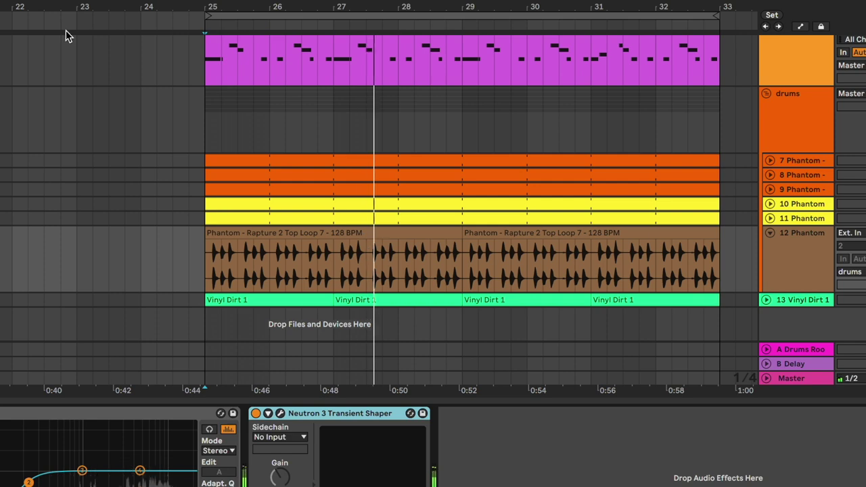
# Fold track 12 and solo the drums group with its Devastor 2 plug-in window open.
pyautogui.click(770, 233)
pyautogui.click(809, 133)
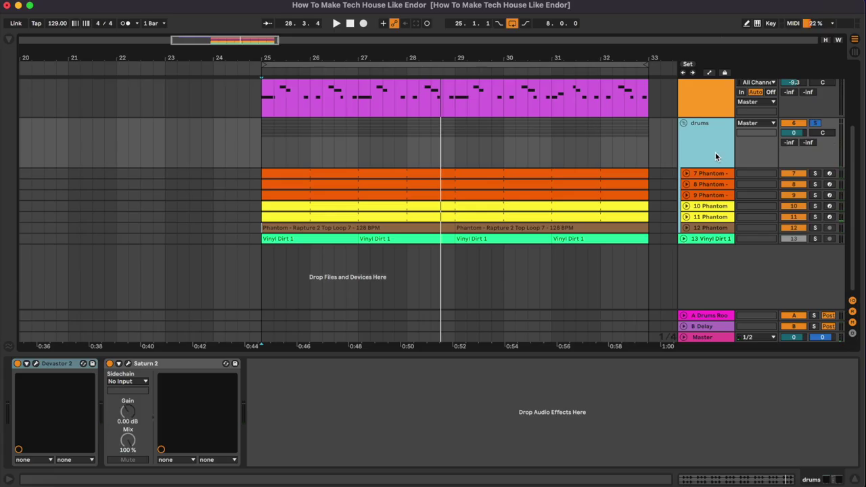
pyautogui.click(36, 364)
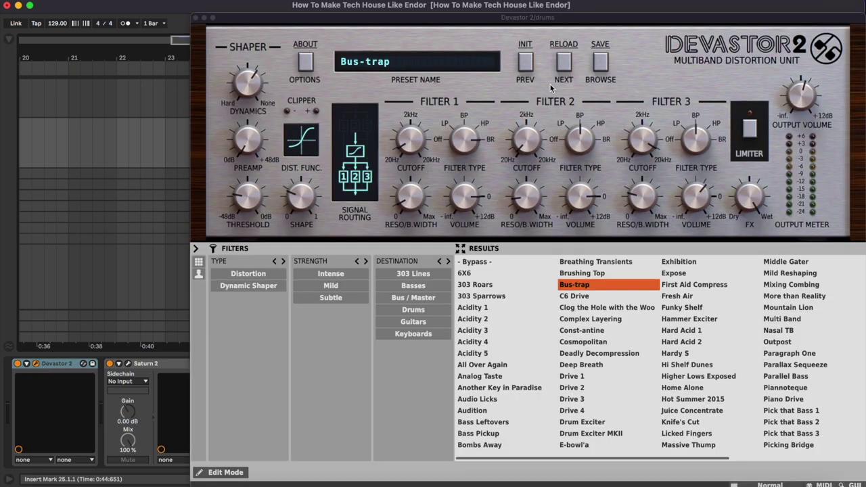
pyautogui.click(521, 21)
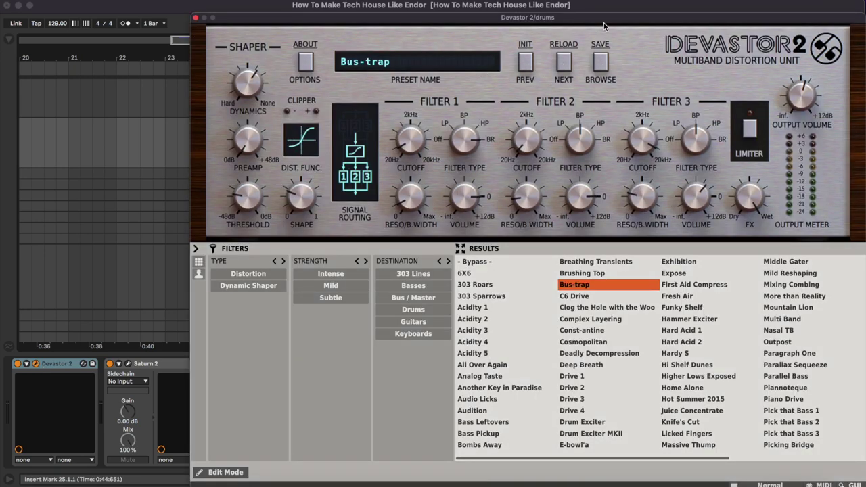
pyautogui.moveTo(604, 26); pyautogui.dragTo(546, 32)
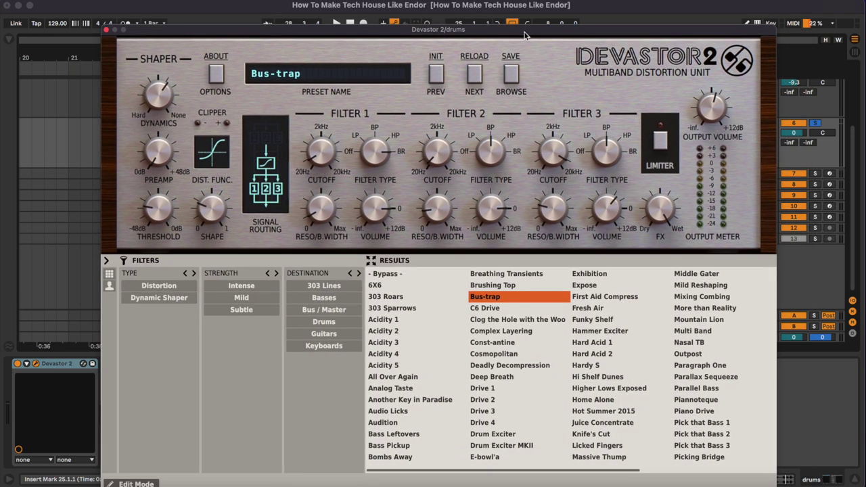
# Play the drums group through Devastor 2 with the Bus-trap preset and hide the plug-in window.
pyautogui.press('space')
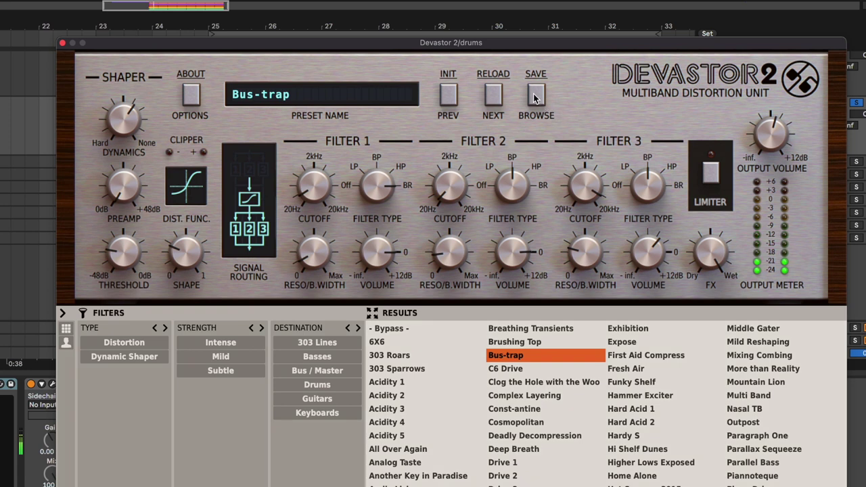
pyautogui.moveTo(534, 43); pyautogui.dragTo(538, 78)
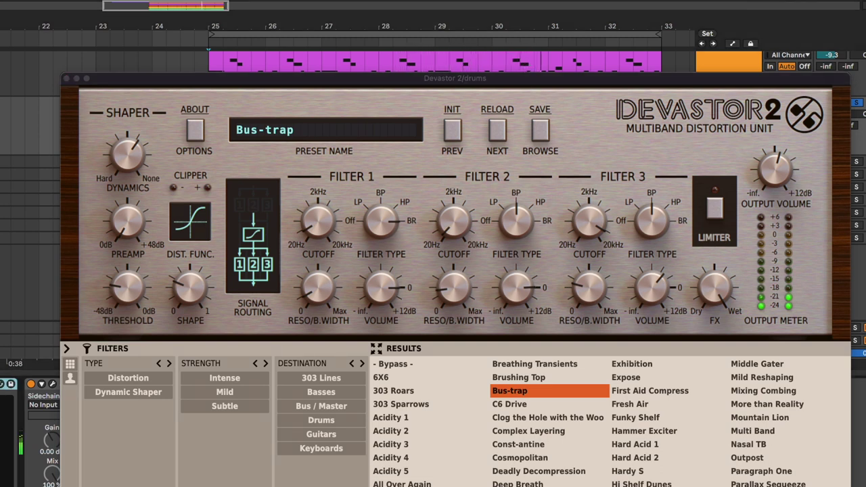
pyautogui.press('super+alt+p')
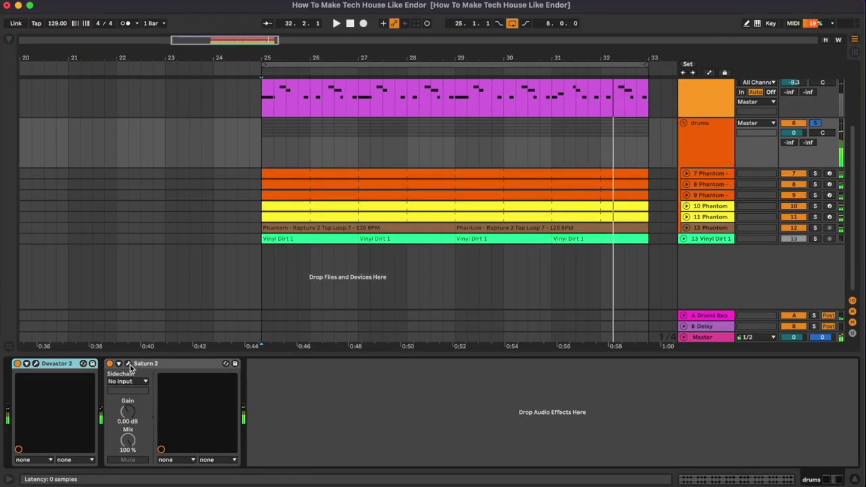
# Open Saturn 2 on the drums group and examine the middle band's Clean Tube saturation settings.
pyautogui.click(52, 384)
pyautogui.press('space')
pyautogui.moveTo(427, 46); pyautogui.dragTo(542, 69)
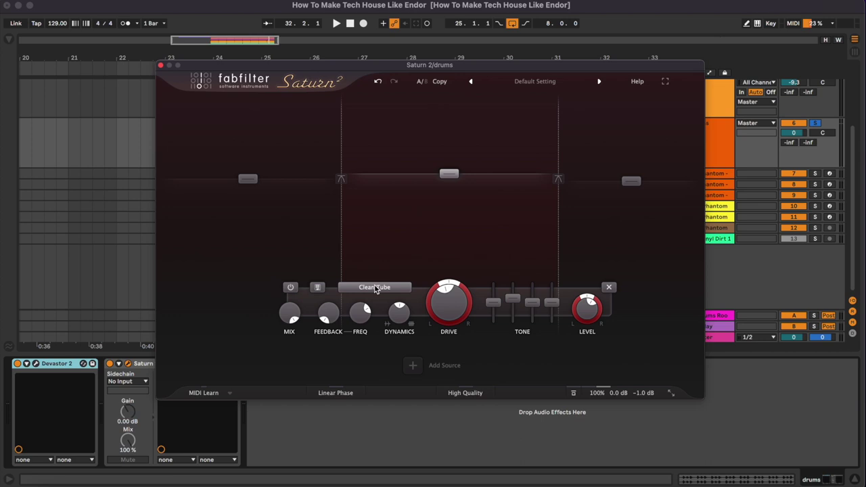
pyautogui.moveTo(376, 289)
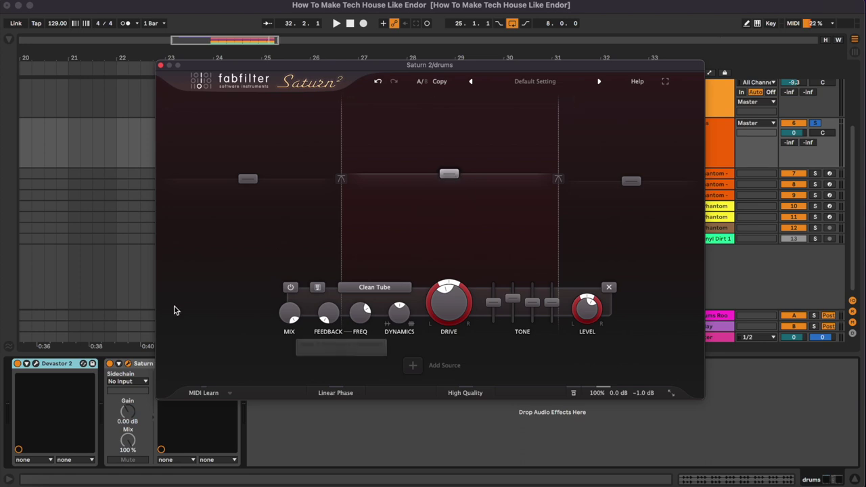
# Compare the playing drums group with Saturn 2 bypassed and active, and close the plug-in window.
pyautogui.press('space')
pyautogui.click(111, 364)
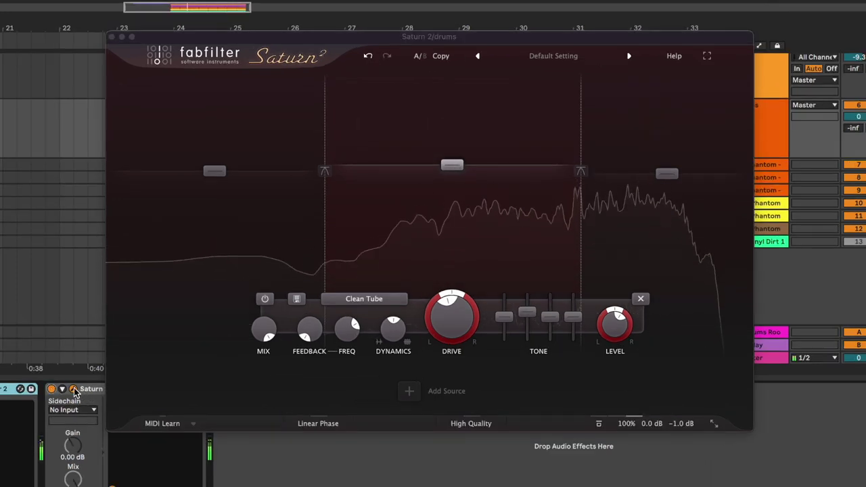
pyautogui.click(74, 391)
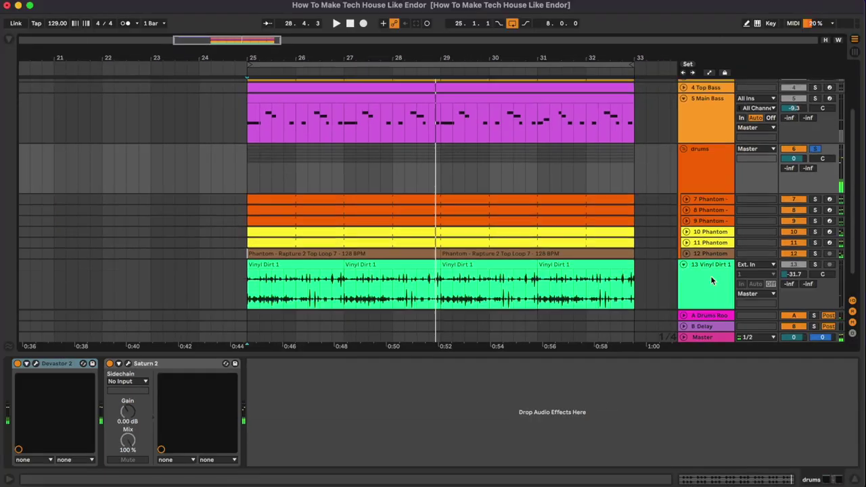
# Solo track 13 with the Vinyl Dirt 1 audio and play it from bar 25.
pyautogui.click(712, 281)
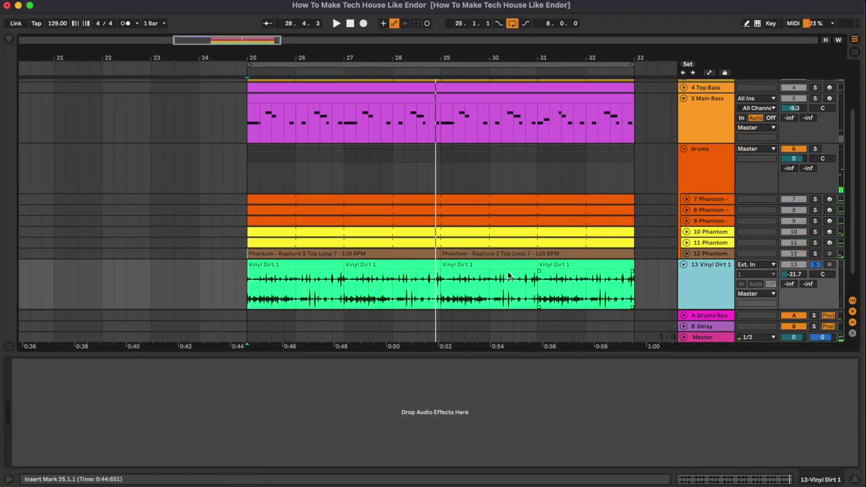
pyautogui.press('s')
pyautogui.scroll(-1, 506, 276)
pyautogui.hscroll(-1, 507, 276)
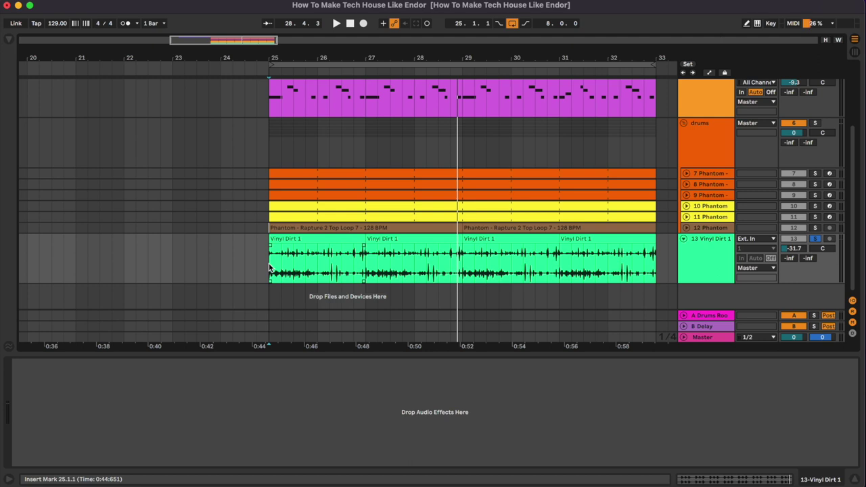
pyautogui.press('space')
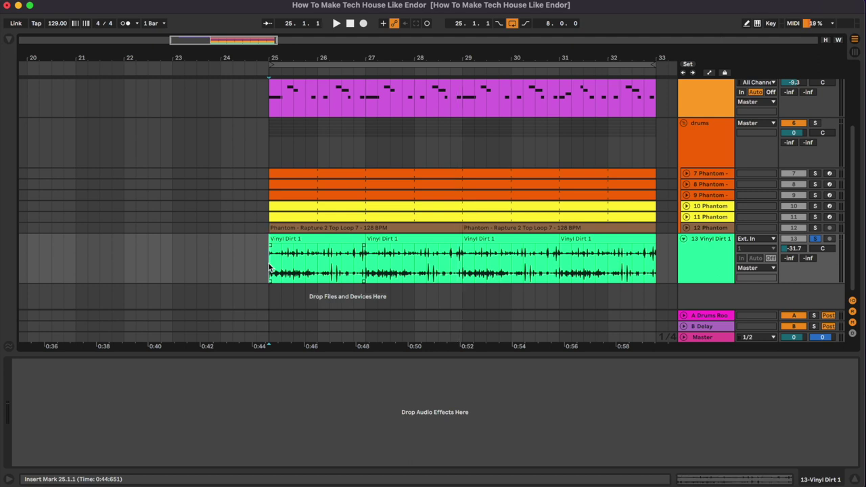
pyautogui.press('space')
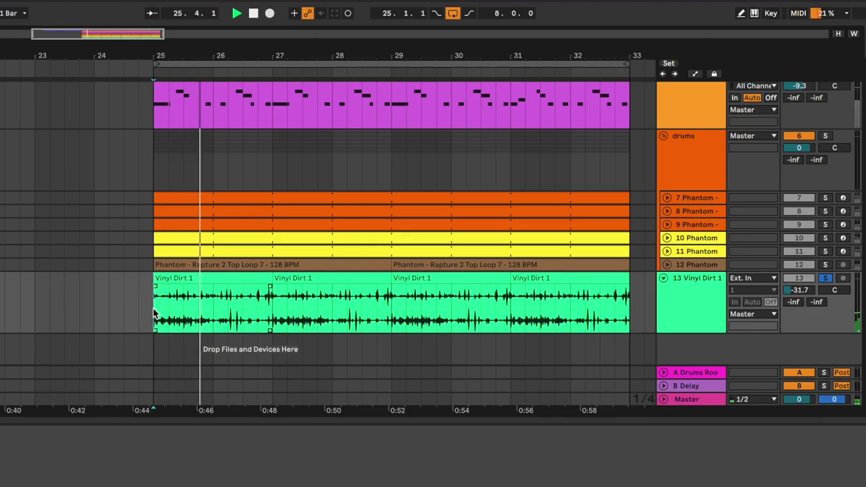
# Fold and unsolo track 13, and turn off the arrangement loop.
pyautogui.click(665, 279)
pyautogui.scroll(4, 476, 218)
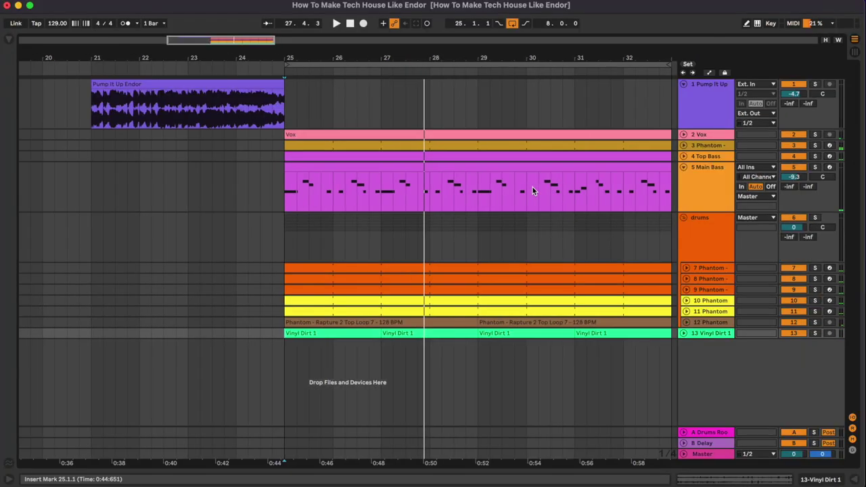
pyautogui.click(512, 24)
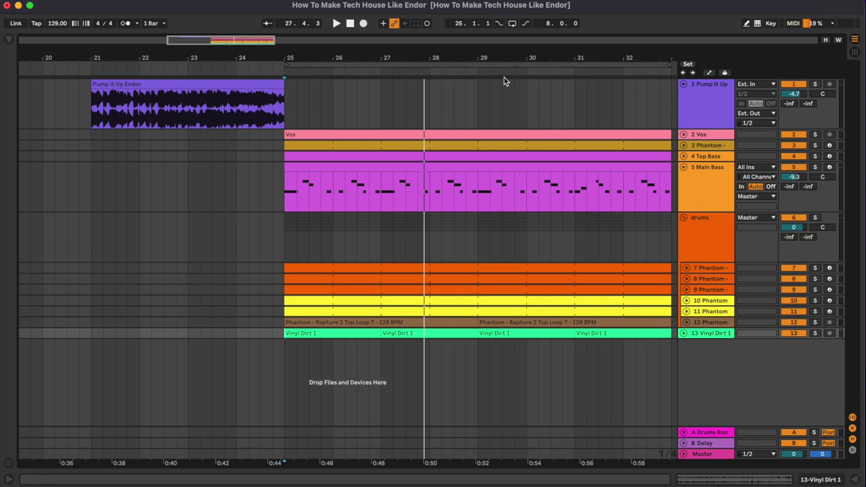
# Play the full arrangement from the start of the Pump It Up Endor clip at bar 21.
pyautogui.click(96, 110)
pyautogui.press('space')
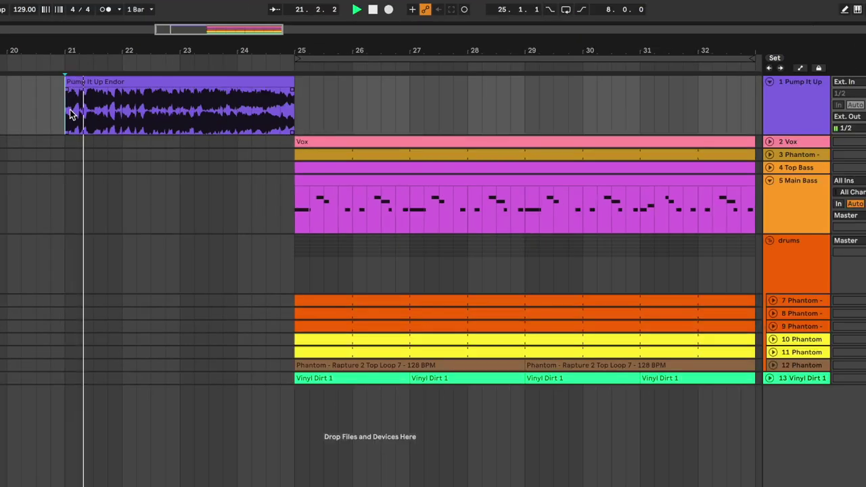
pyautogui.hscroll(1, 70, 115)
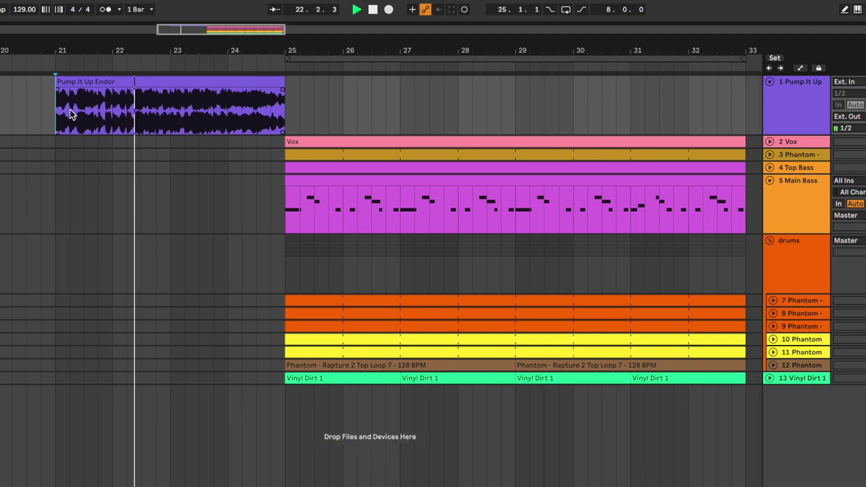